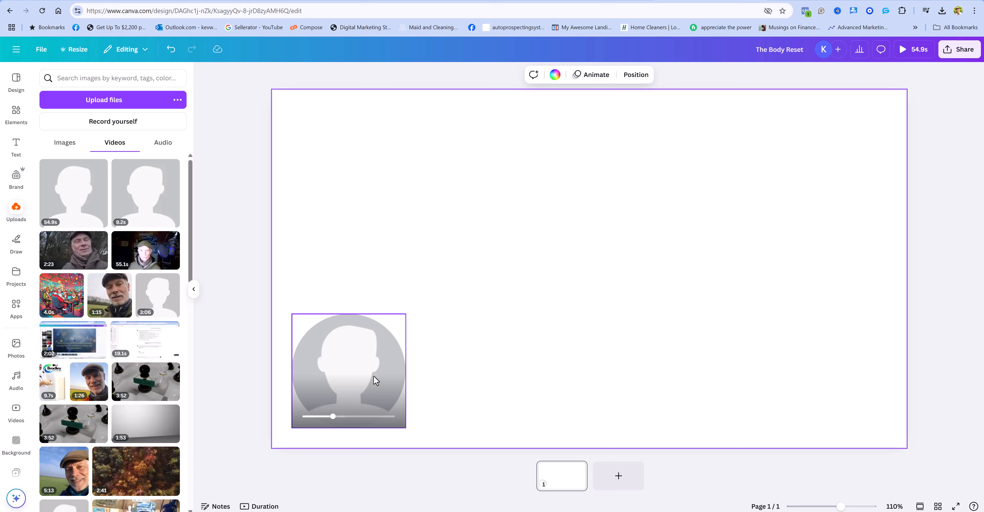
- Extract the audio from the video in the circular frame into a separate audio track
{"action": "left_click", "coordinate": [374, 376]}
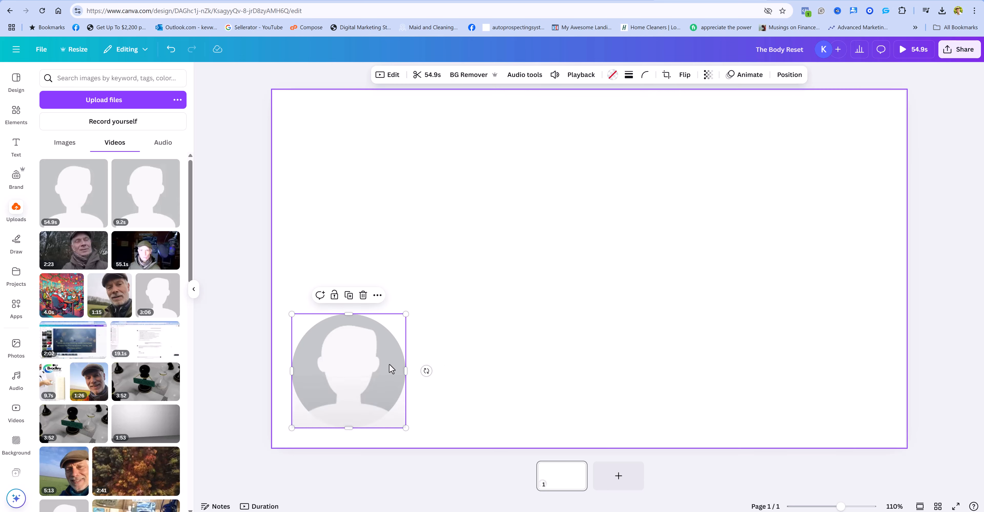
{"action": "left_click", "coordinate": [348, 372]}
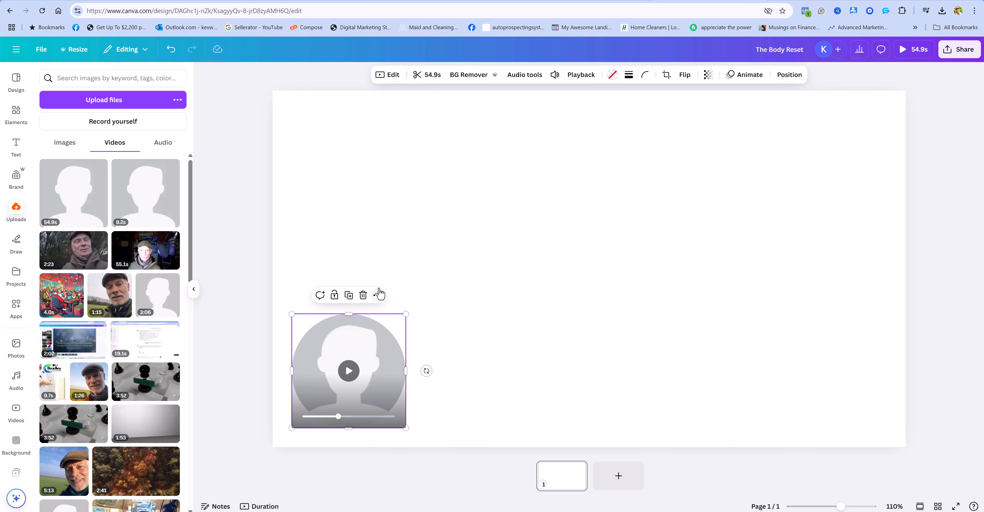
{"action": "left_click", "coordinate": [378, 296]}
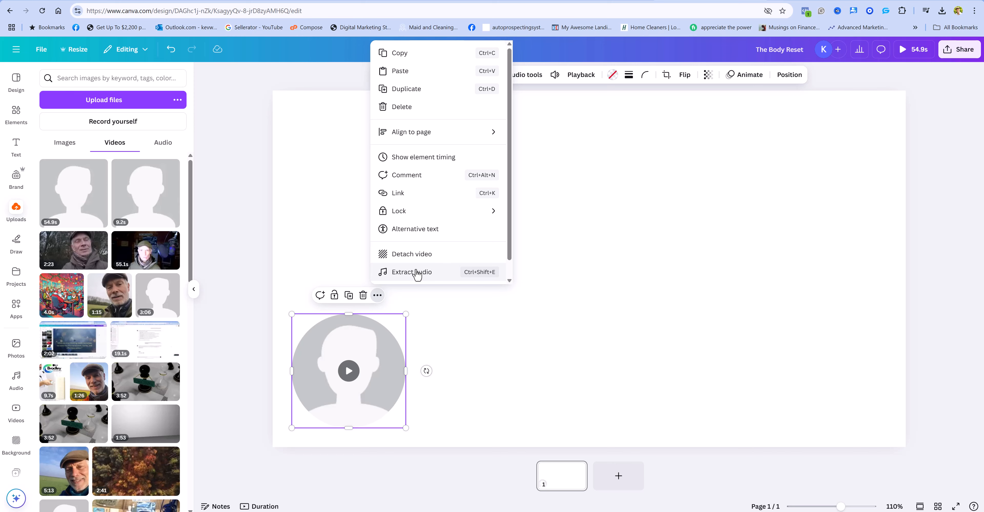
{"action": "left_click", "coordinate": [416, 272]}
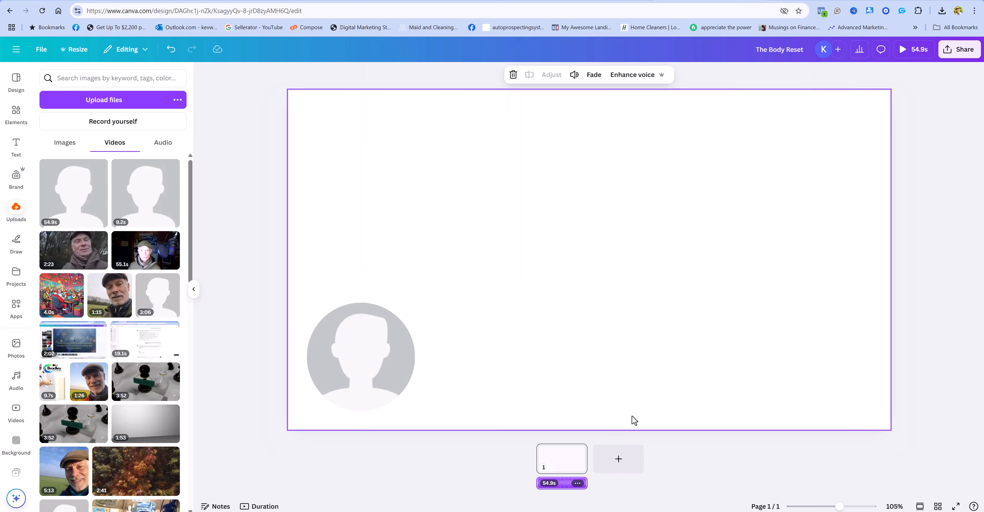
{"action": "mouse_move", "coordinate": [564, 509]}
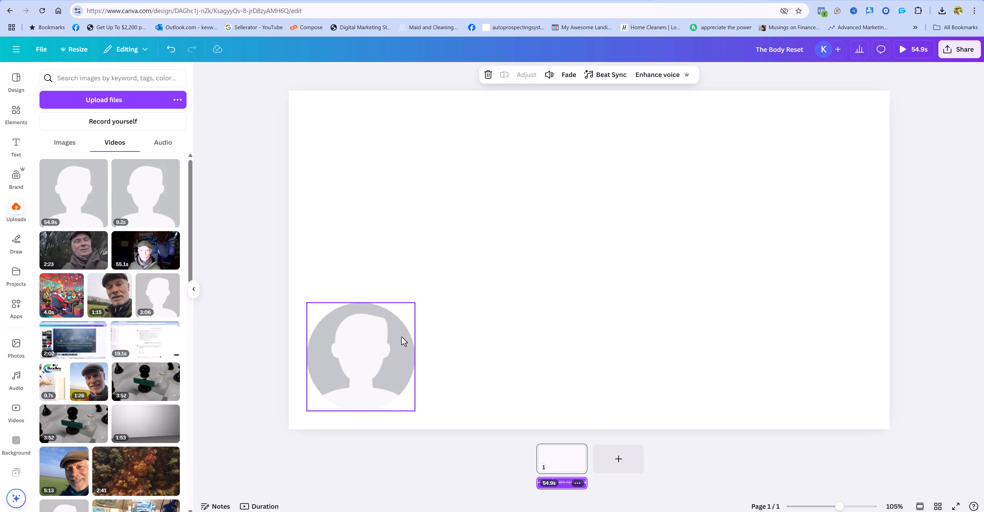
- Delete the circular frame together with its video and show the page timeline with durations
{"action": "left_click", "coordinate": [367, 339]}
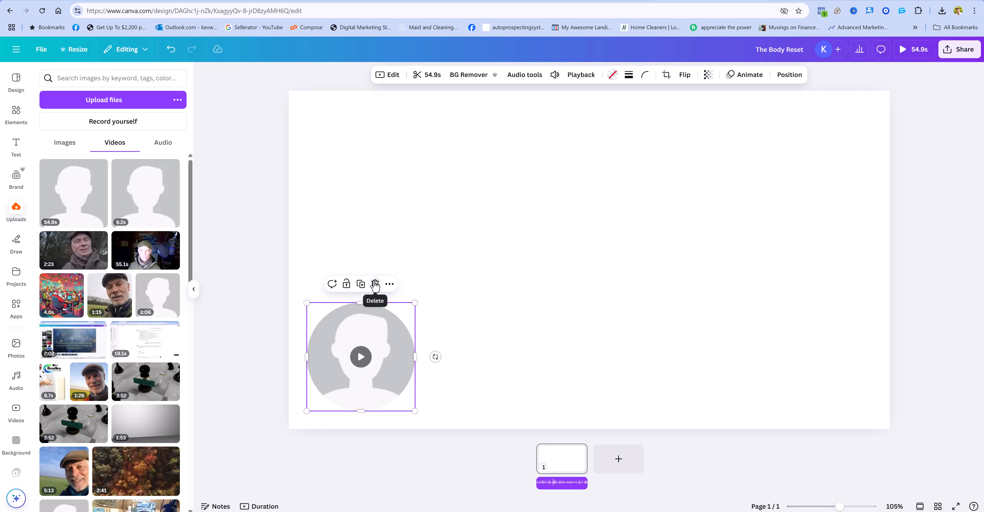
{"action": "left_click", "coordinate": [375, 284]}
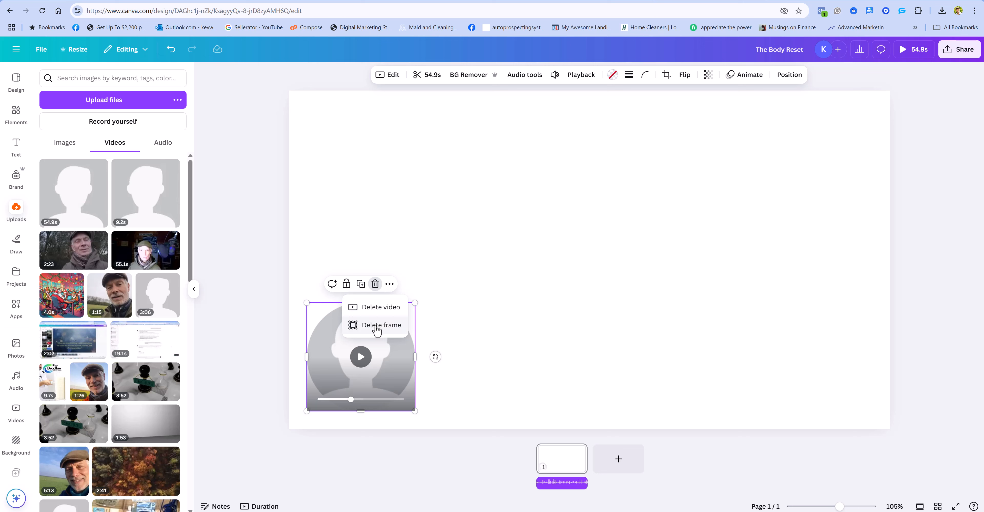
{"action": "left_click", "coordinate": [381, 325]}
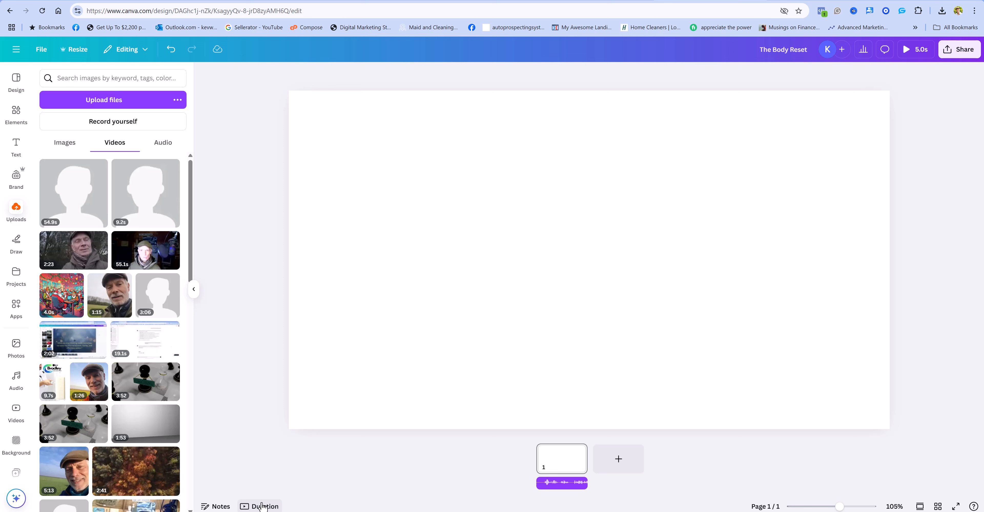
{"action": "left_click", "coordinate": [263, 506]}
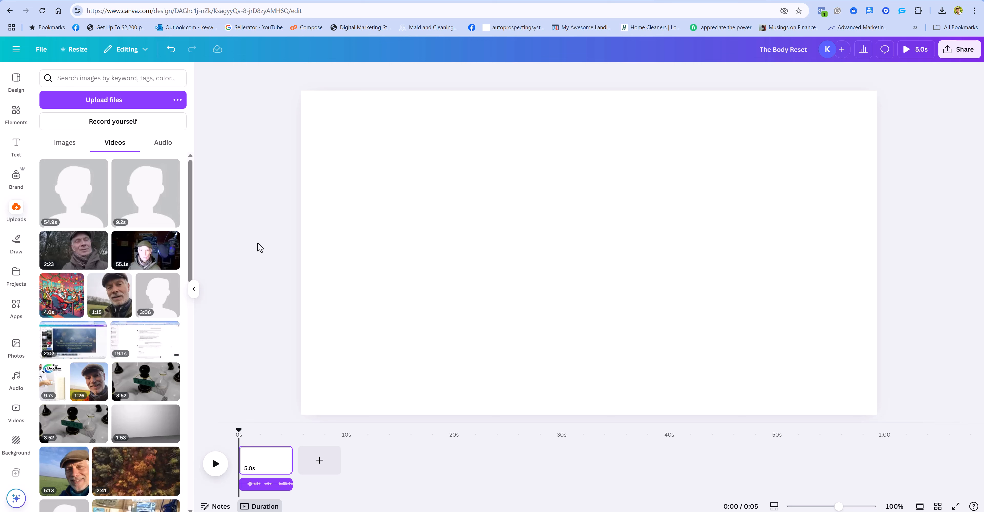
- Add the recently used sunny blue-sky photo and enlarge it to cover the whole page, aligned with the page's upper edge
{"action": "left_click", "coordinate": [17, 348]}
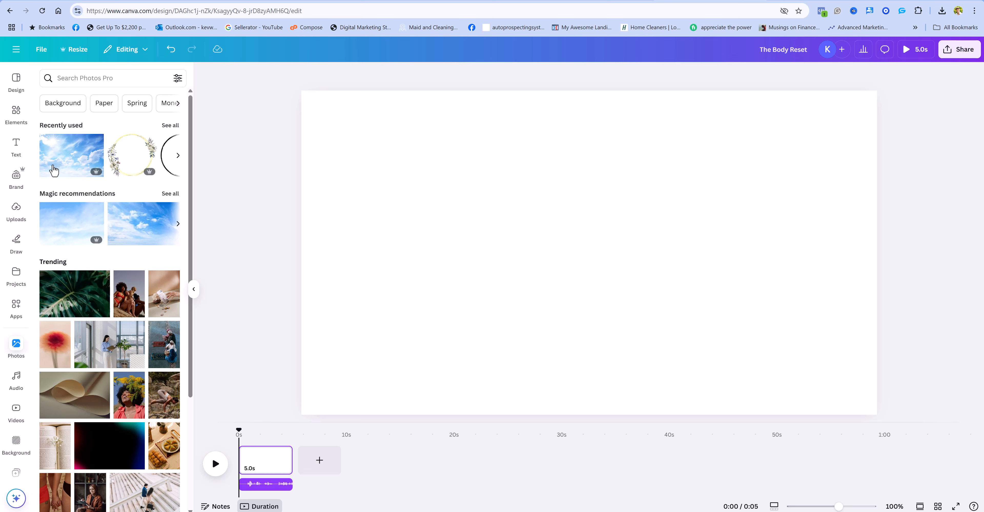
{"action": "left_click", "coordinate": [68, 157]}
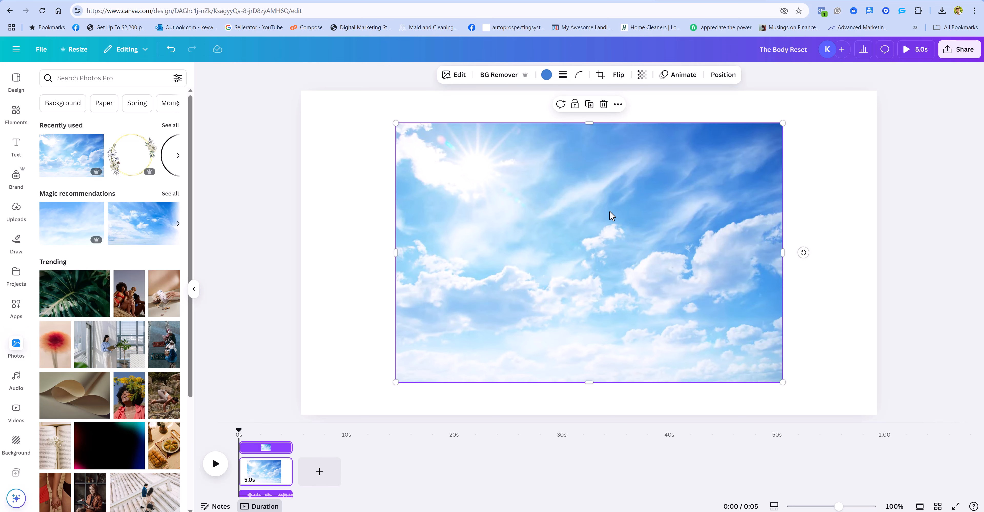
{"action": "left_click_drag", "start_coordinate": [612, 215], "coordinate": [515, 244]}
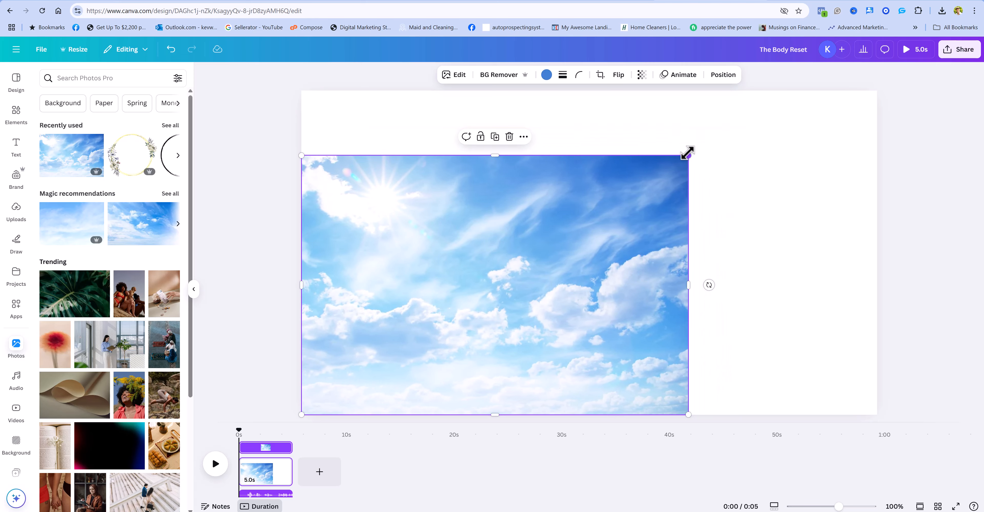
{"action": "left_click_drag", "start_coordinate": [688, 154], "coordinate": [916, 82]}
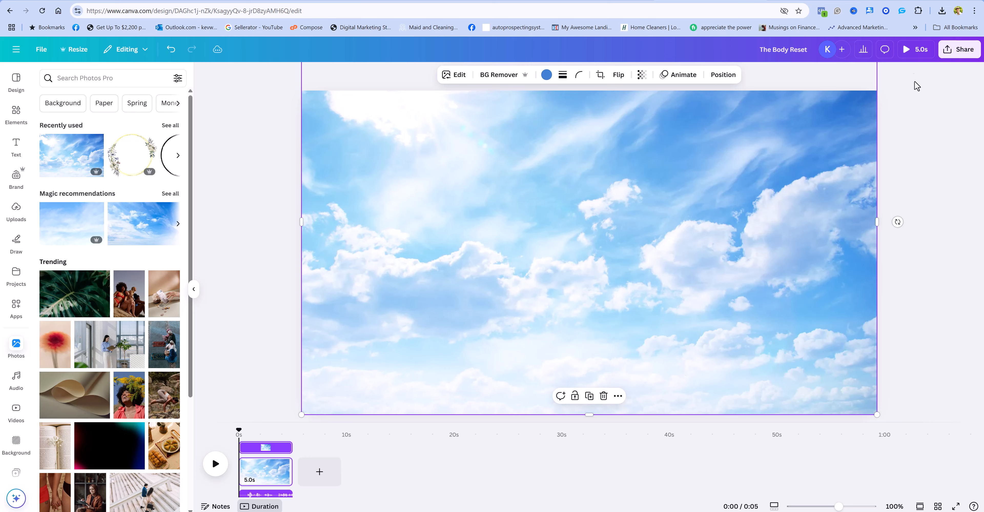
{"action": "left_click_drag", "start_coordinate": [656, 234], "coordinate": [655, 290]}
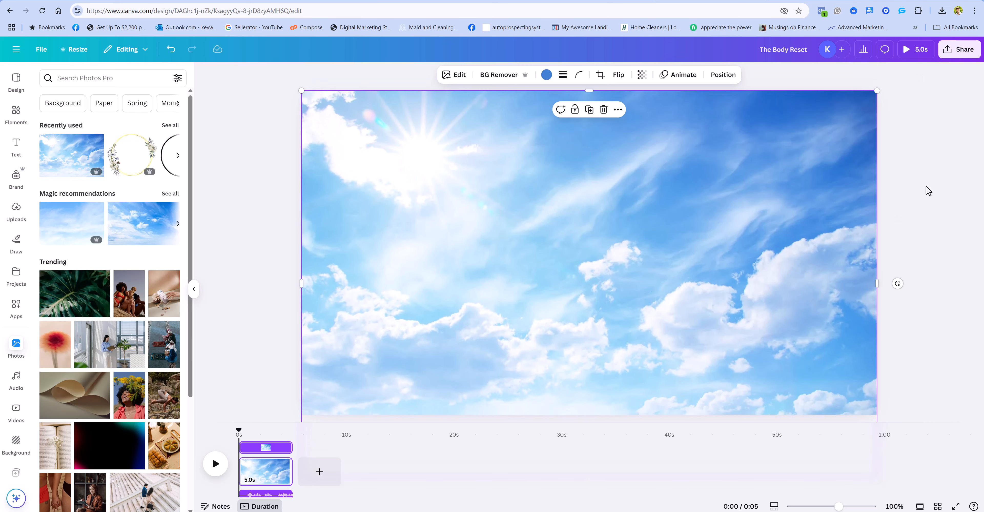
{"action": "left_click", "coordinate": [918, 181]}
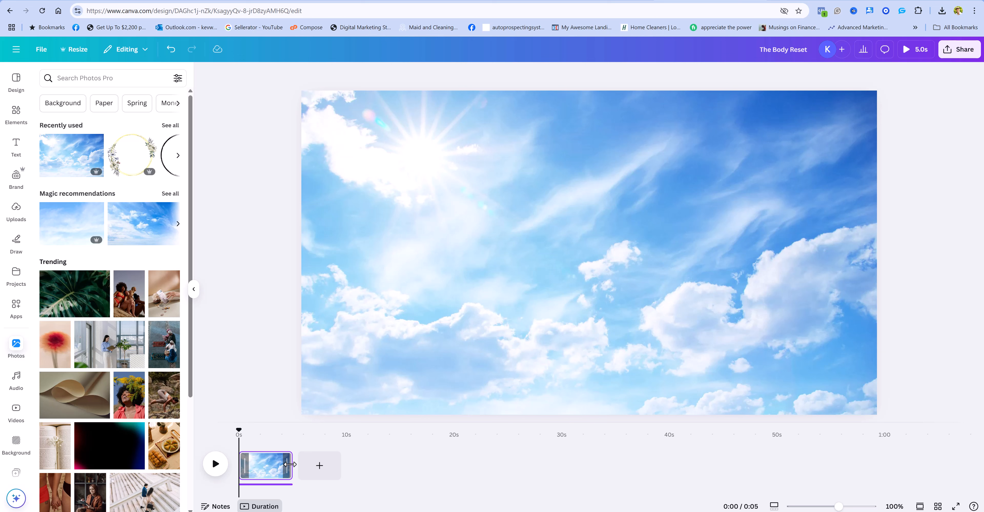
- Extend the sky page's duration to 1:02 and play the start of the audio
{"action": "left_click_drag", "start_coordinate": [292, 465], "coordinate": [903, 469]}
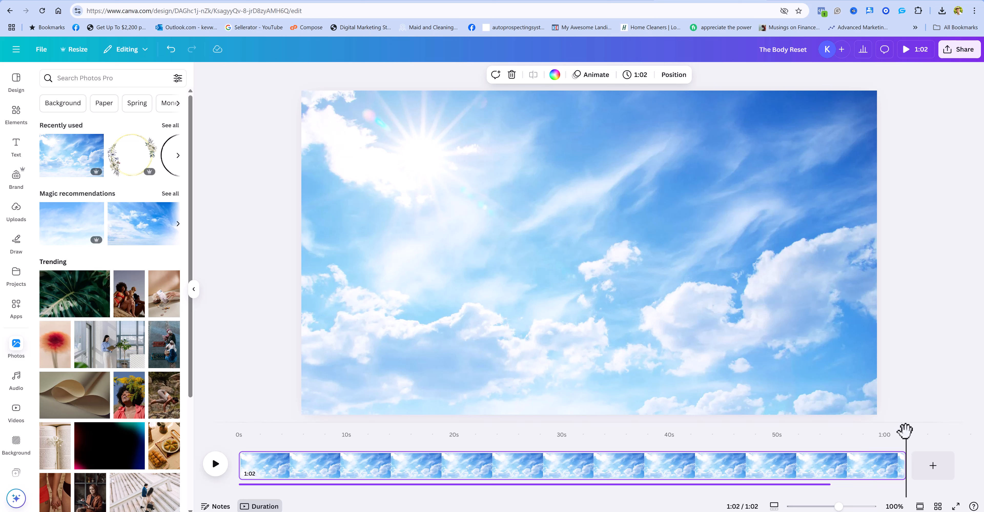
{"action": "left_click_drag", "start_coordinate": [904, 430], "coordinate": [362, 429]}
{"action": "left_click_drag", "start_coordinate": [338, 485], "coordinate": [226, 479]}
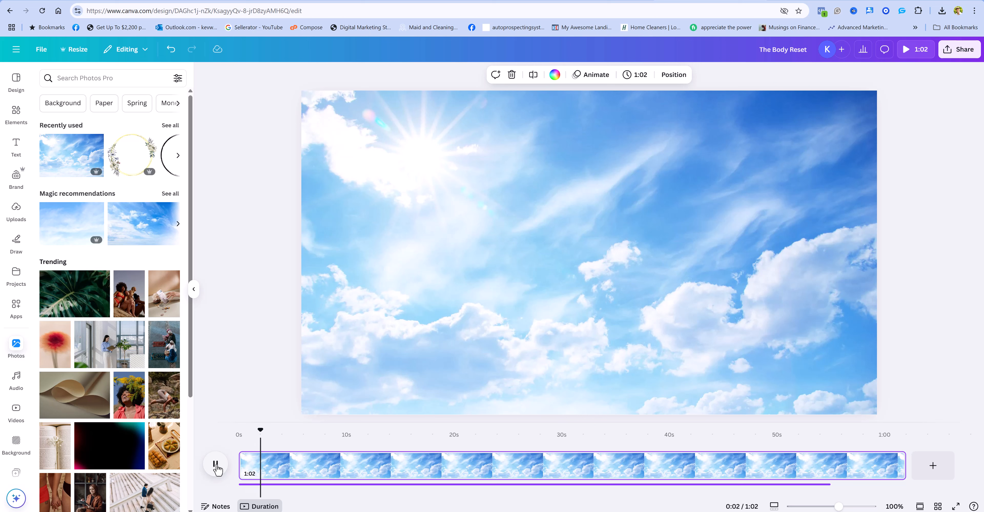
{"action": "left_click", "coordinate": [215, 465]}
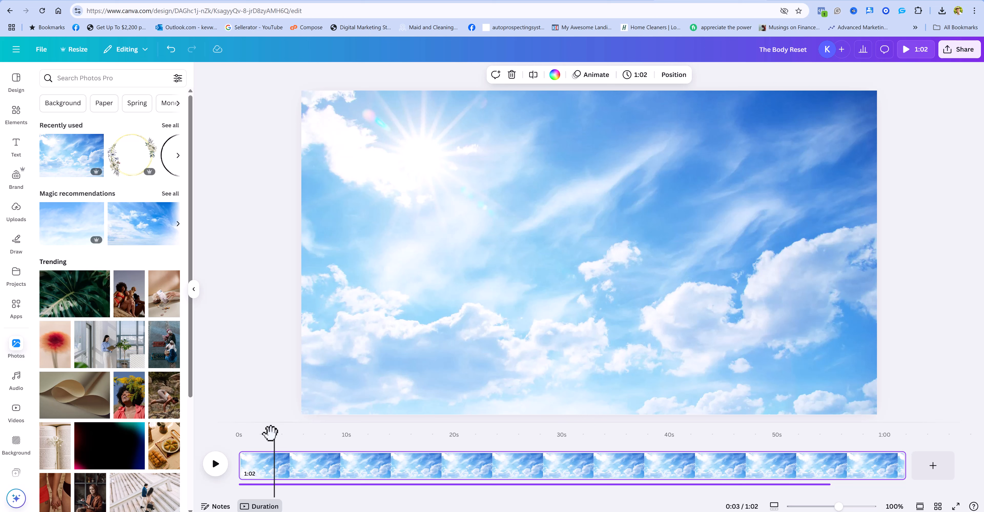
- Play the audio from about 0:47 to check the end of the recording
{"action": "left_click_drag", "start_coordinate": [273, 430], "coordinate": [807, 464]}
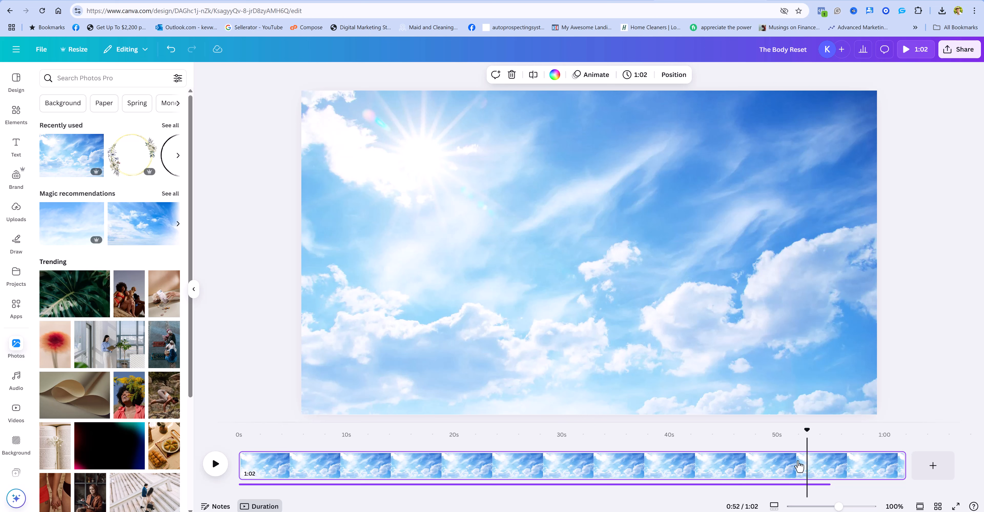
{"action": "left_click_drag", "start_coordinate": [807, 426], "coordinate": [752, 442]}
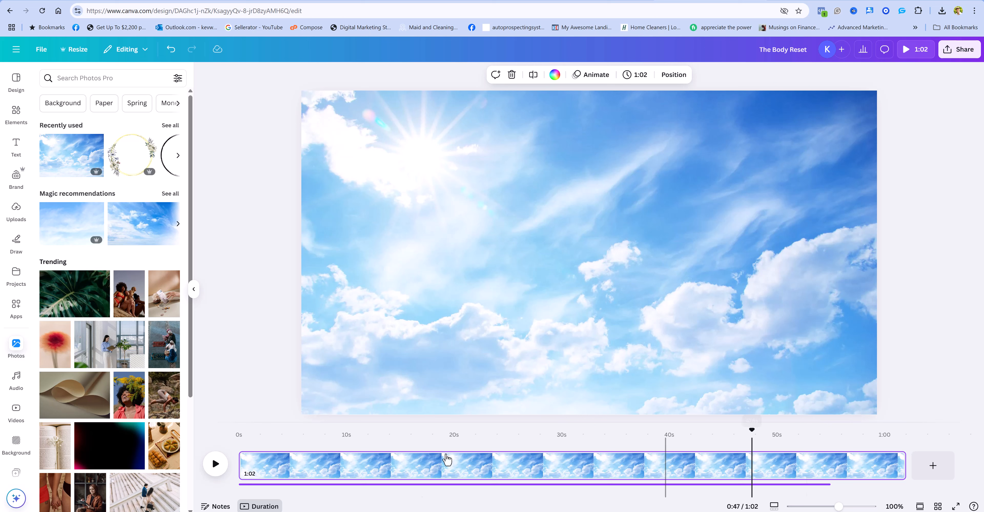
{"action": "left_click", "coordinate": [216, 465]}
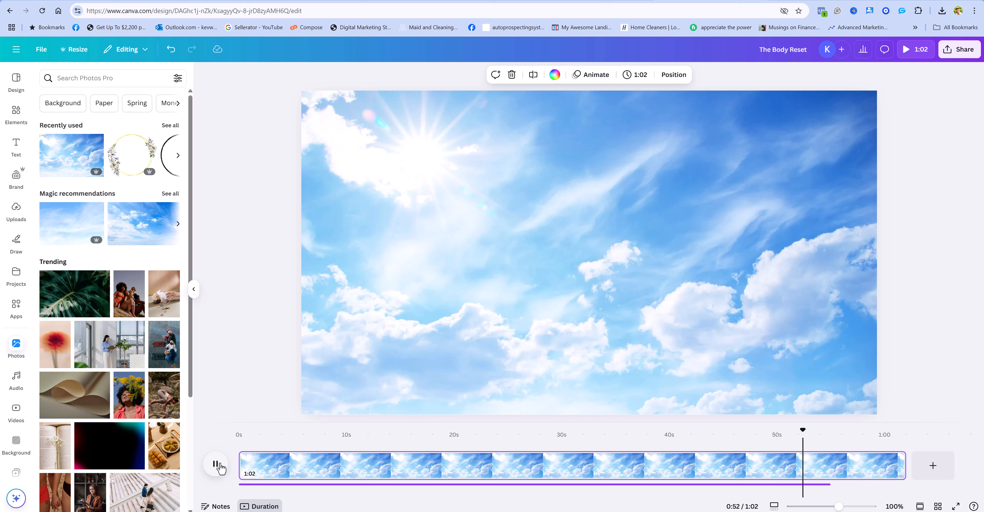
{"action": "left_click", "coordinate": [217, 464]}
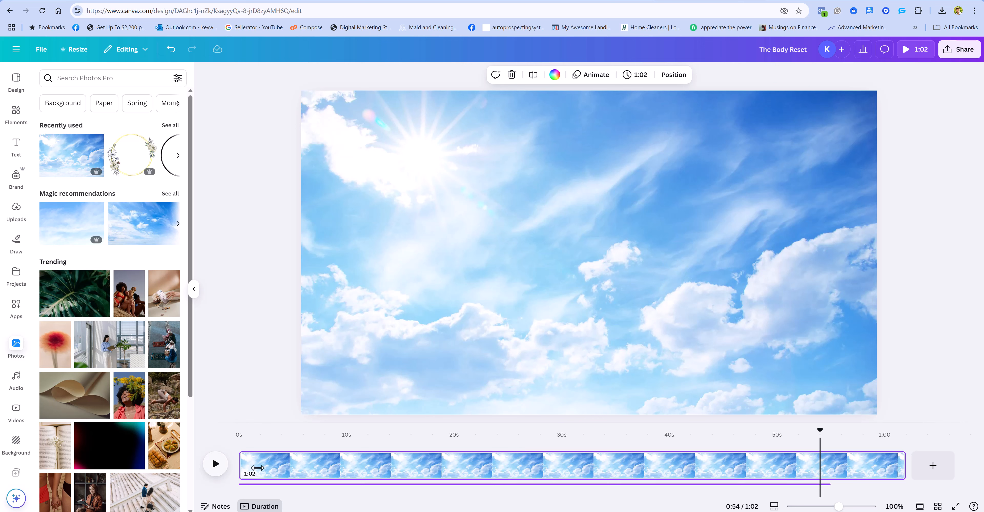
- Split both the page and the extracted audio track at about 0:16 on the timeline
{"action": "left_click", "coordinate": [571, 484]}
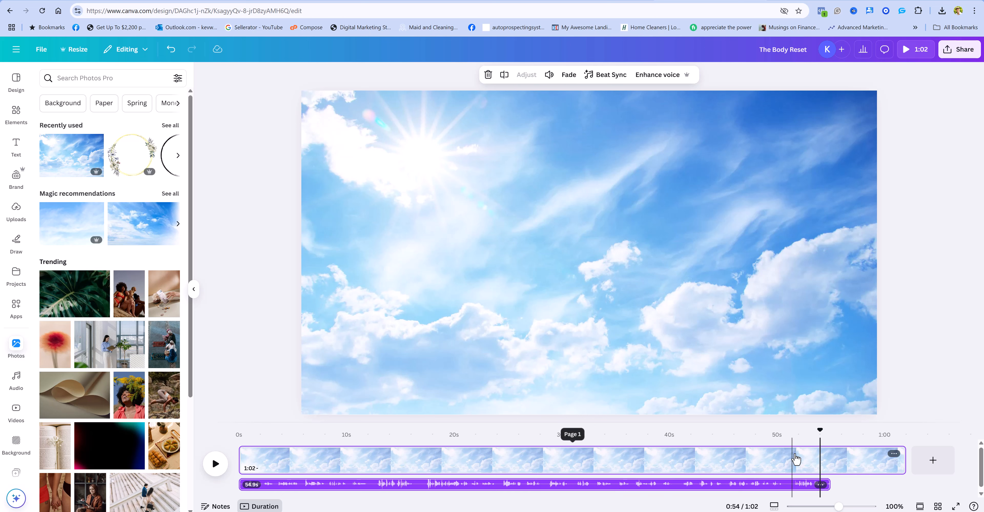
{"action": "left_click_drag", "start_coordinate": [821, 431], "coordinate": [262, 451]}
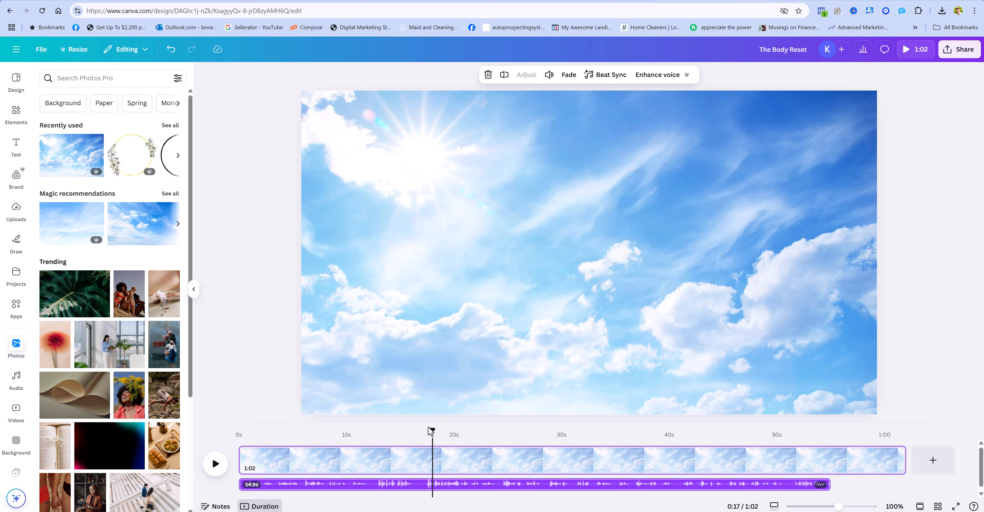
{"action": "left_click_drag", "start_coordinate": [433, 429], "coordinate": [419, 436]}
{"action": "right_click", "coordinate": [420, 485]}
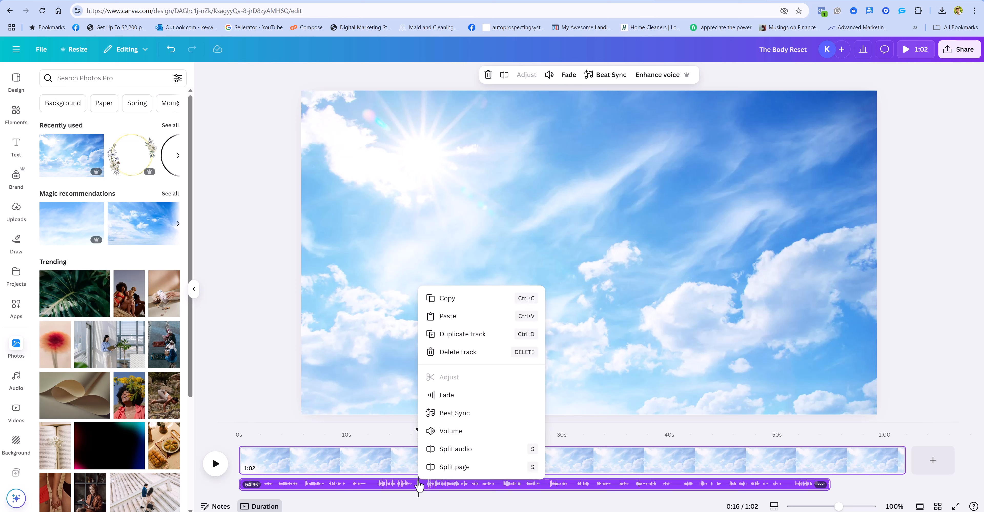
{"action": "left_click", "coordinate": [457, 468]}
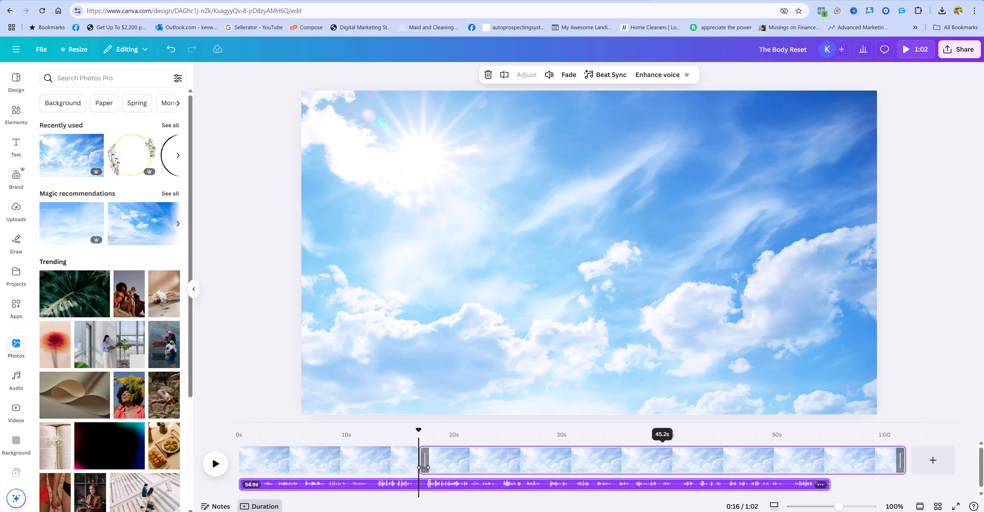
{"action": "right_click", "coordinate": [419, 485]}
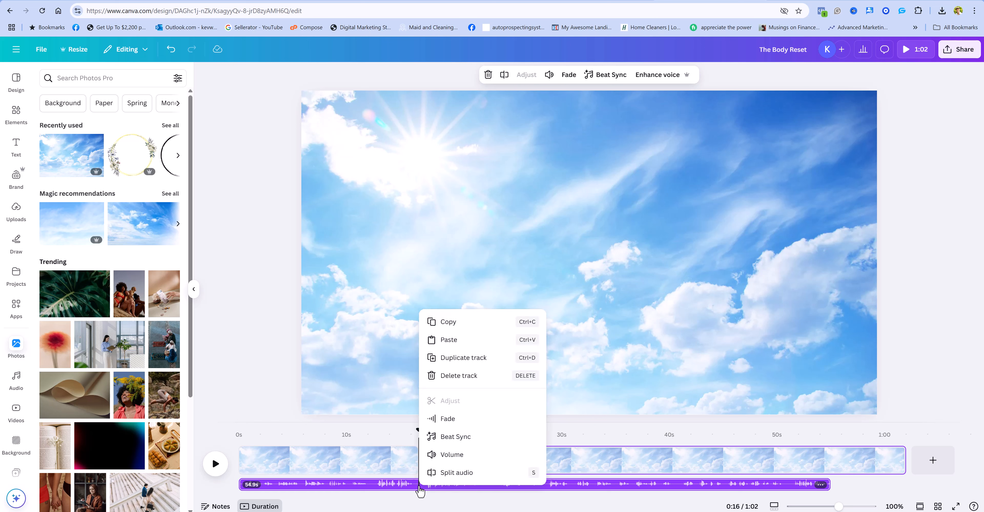
{"action": "left_click", "coordinate": [465, 474]}
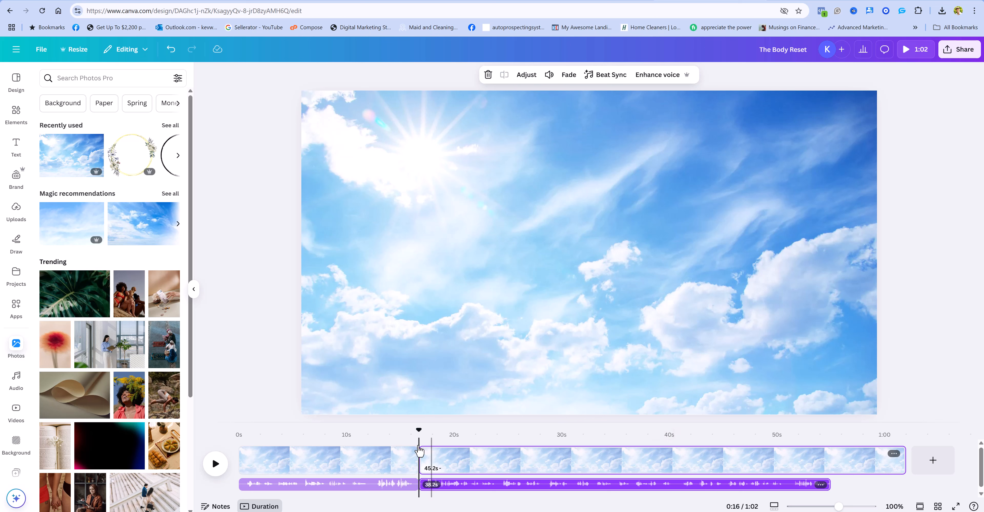
- Delete the first of the two split pages from the timeline
{"action": "left_click", "coordinate": [374, 465]}
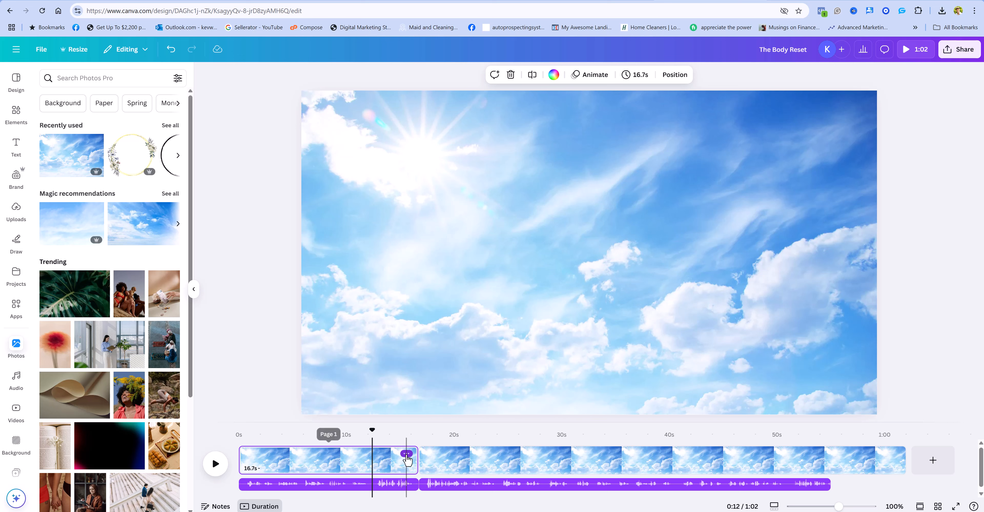
{"action": "left_click", "coordinate": [407, 454]}
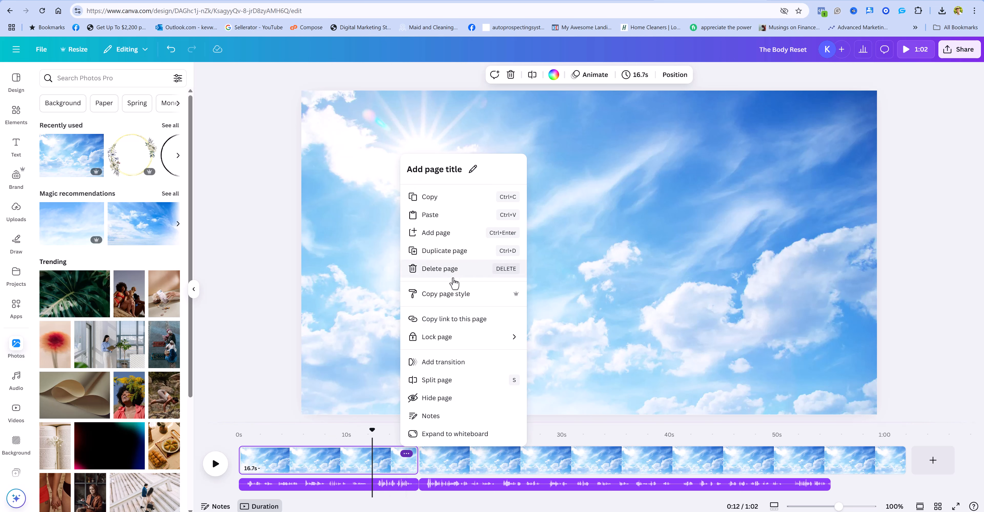
{"action": "left_click", "coordinate": [448, 272]}
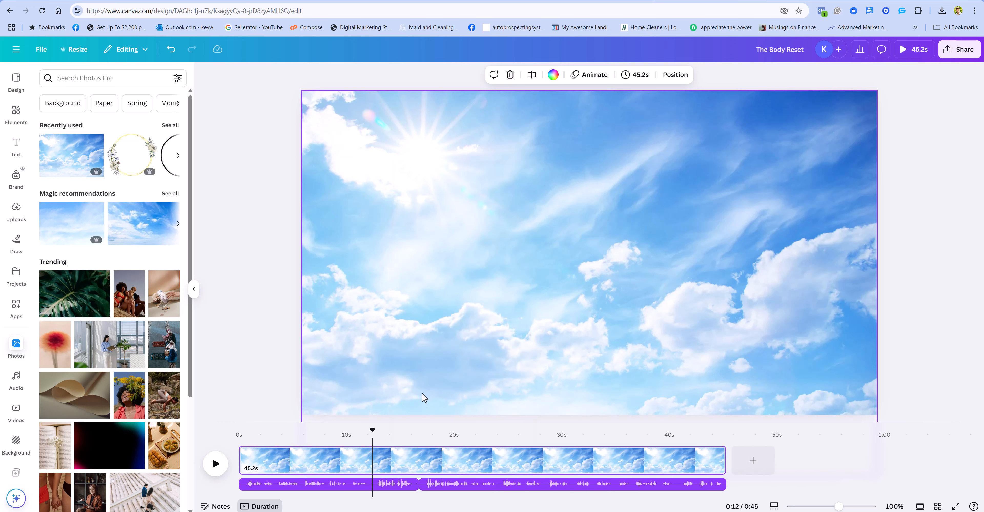
- Delete the first audio segment and move the remaining audio segment to the start of the timeline
{"action": "left_click", "coordinate": [388, 489]}
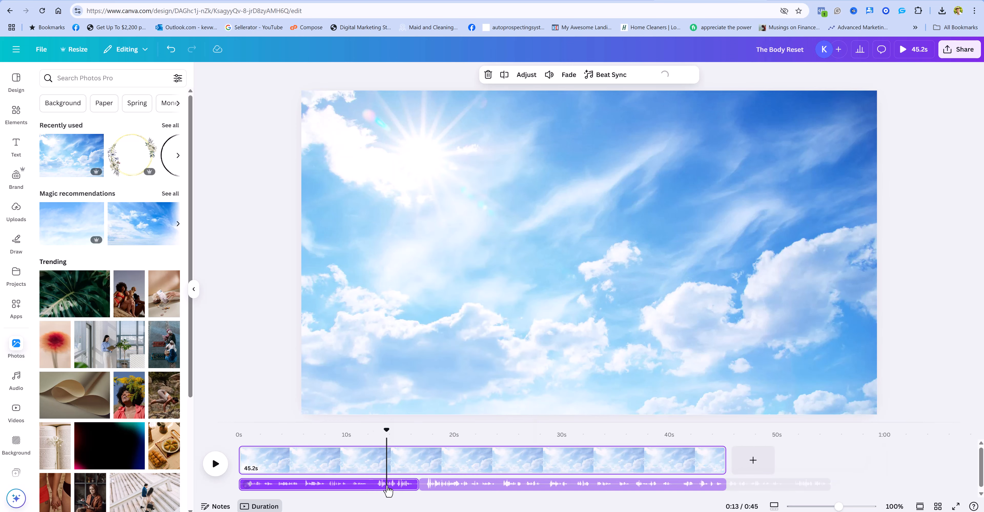
{"action": "left_click", "coordinate": [409, 484]}
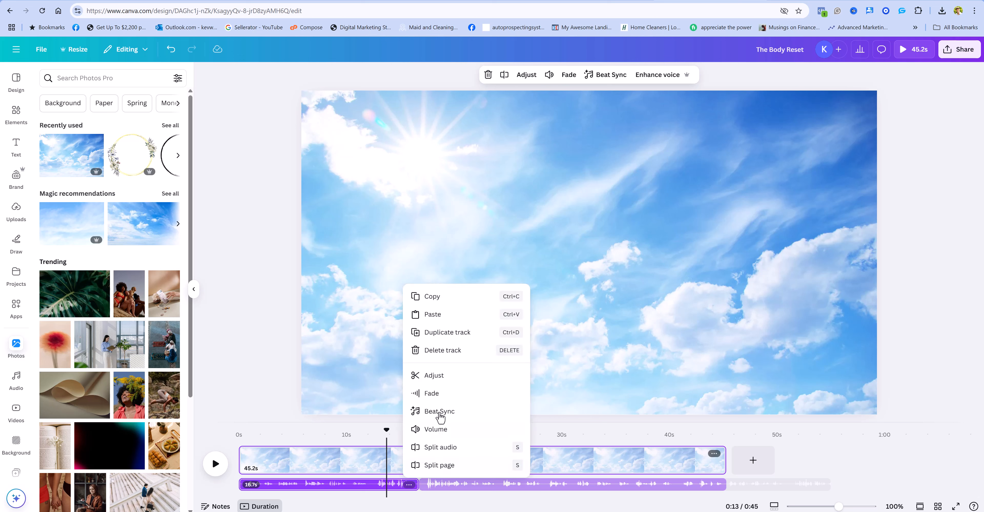
{"action": "left_click", "coordinate": [444, 350]}
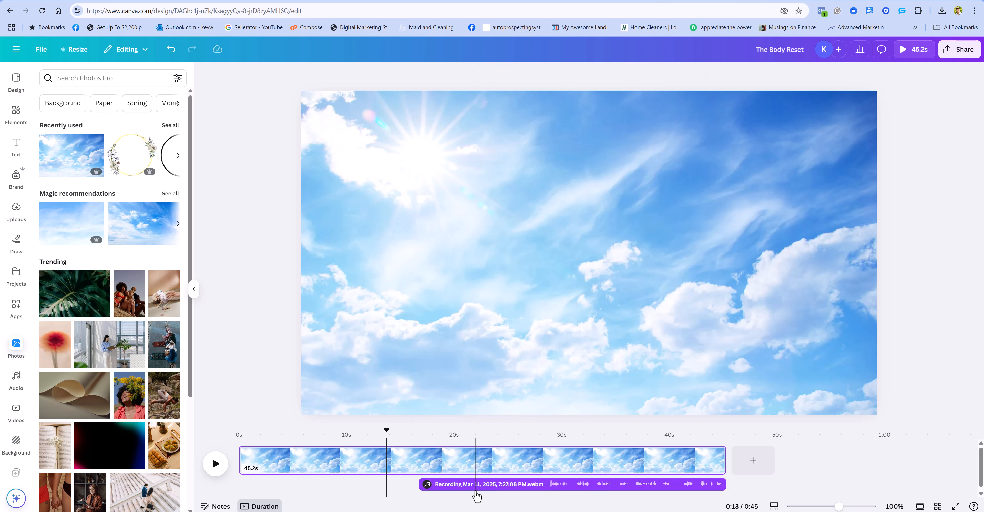
{"action": "left_click_drag", "start_coordinate": [477, 490], "coordinate": [292, 497]}
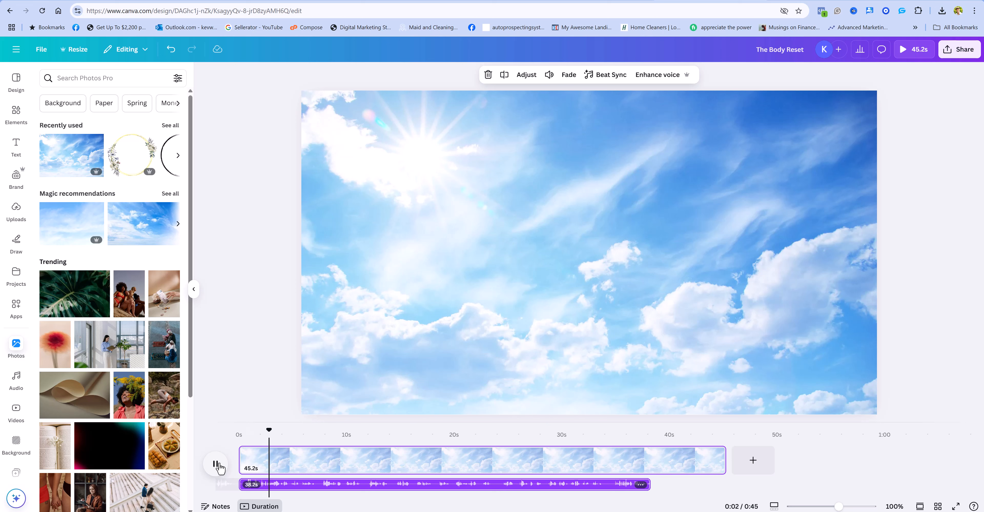
- Play the audio near its end to find the cut-off point, and trim both the audio track and the page to 34.7 s
{"action": "left_click", "coordinate": [217, 464]}
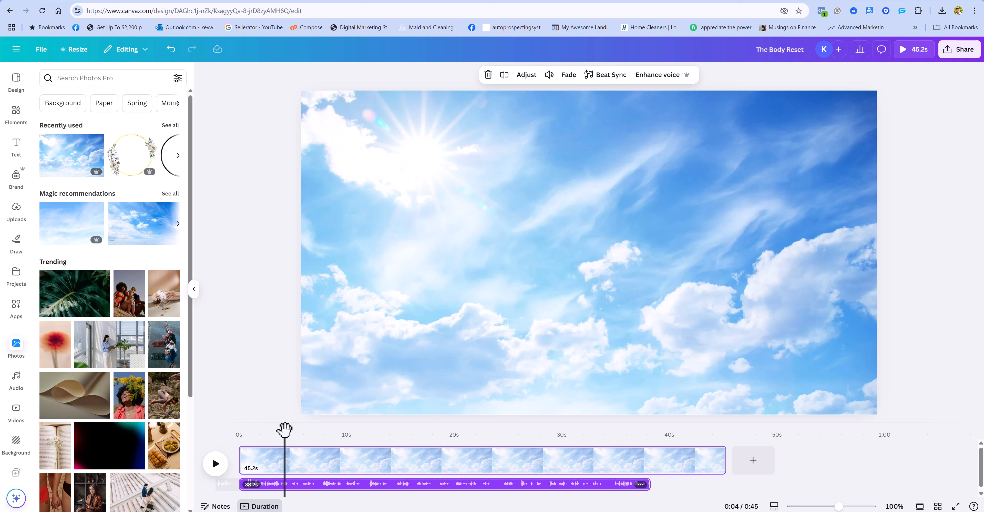
{"action": "left_click_drag", "start_coordinate": [284, 437], "coordinate": [578, 452]}
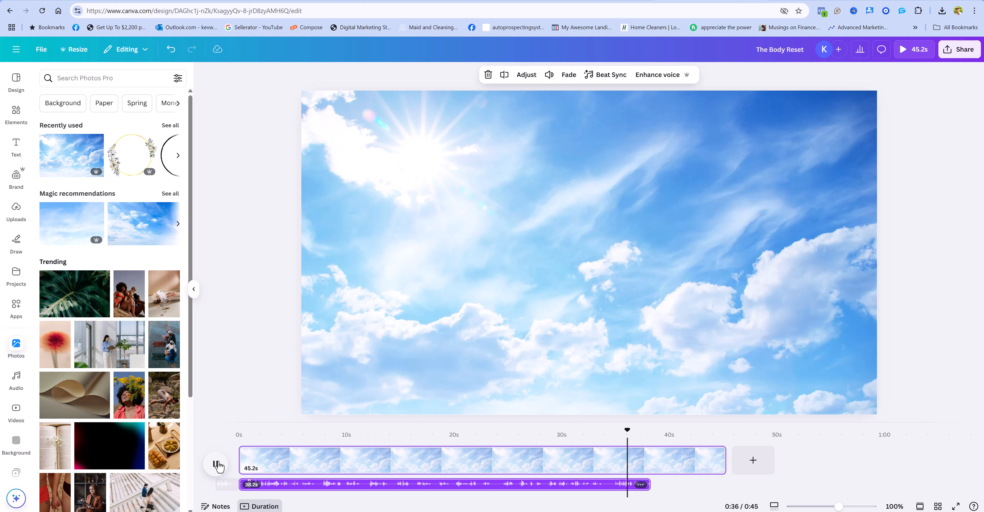
{"action": "left_click", "coordinate": [217, 464]}
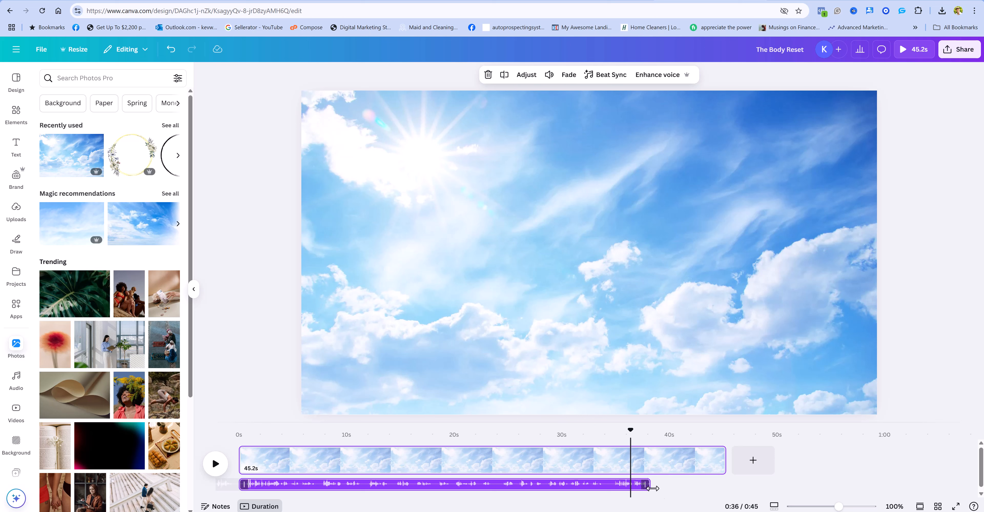
{"action": "left_click_drag", "start_coordinate": [648, 484], "coordinate": [611, 495]}
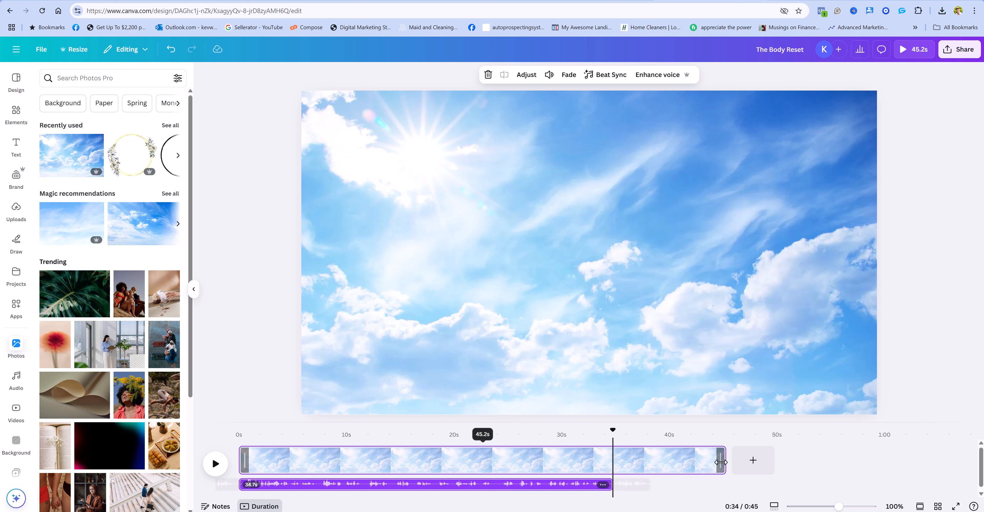
{"action": "left_click_drag", "start_coordinate": [721, 462], "coordinate": [613, 462]}
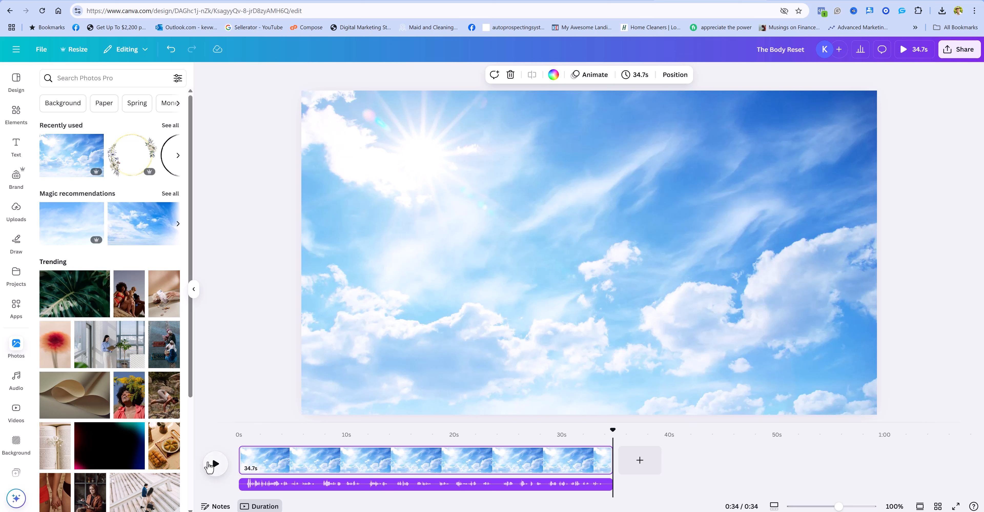
- Play the recording from about 0:12 and split the audio track at about 0:14
{"action": "left_click", "coordinate": [372, 441]}
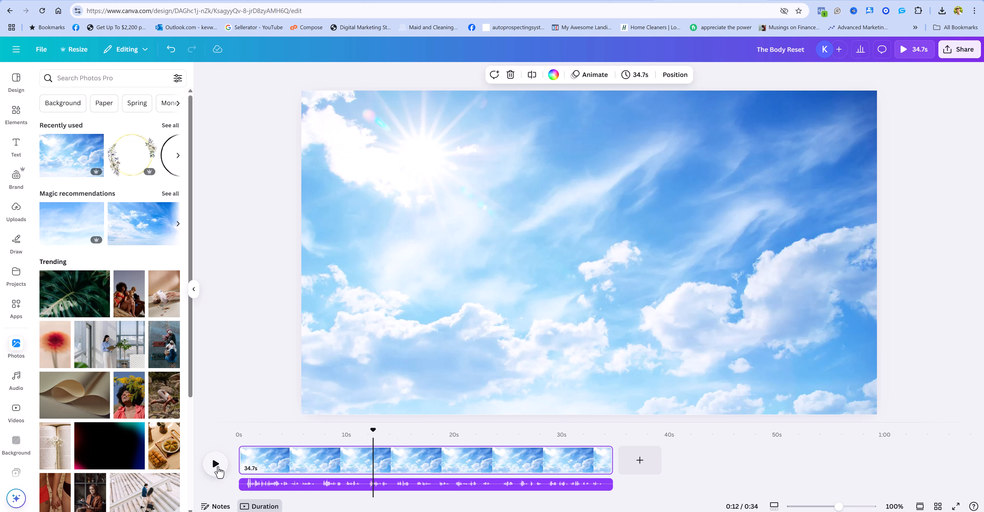
{"action": "left_click", "coordinate": [217, 463]}
{"action": "left_click", "coordinate": [217, 465]}
{"action": "left_click", "coordinate": [395, 491]}
{"action": "right_click", "coordinate": [396, 491]}
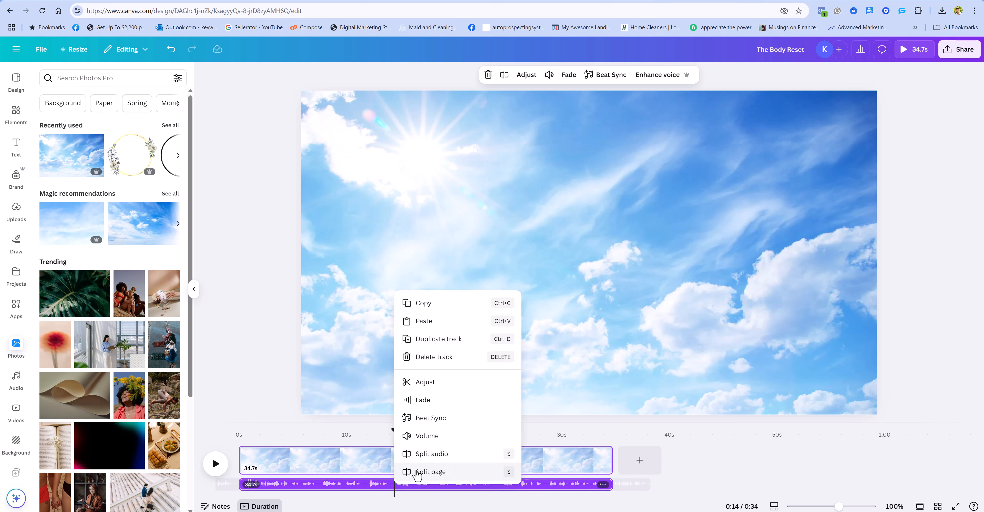
{"action": "left_click", "coordinate": [435, 455]}
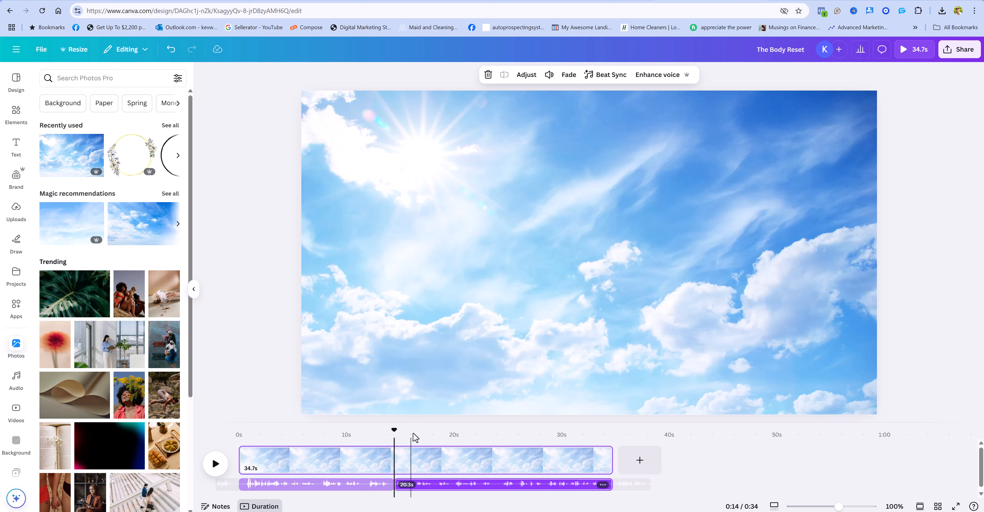
- Split the second audio segment again at about 0:15 on the timeline
{"action": "left_click_drag", "start_coordinate": [398, 426], "coordinate": [413, 428]}
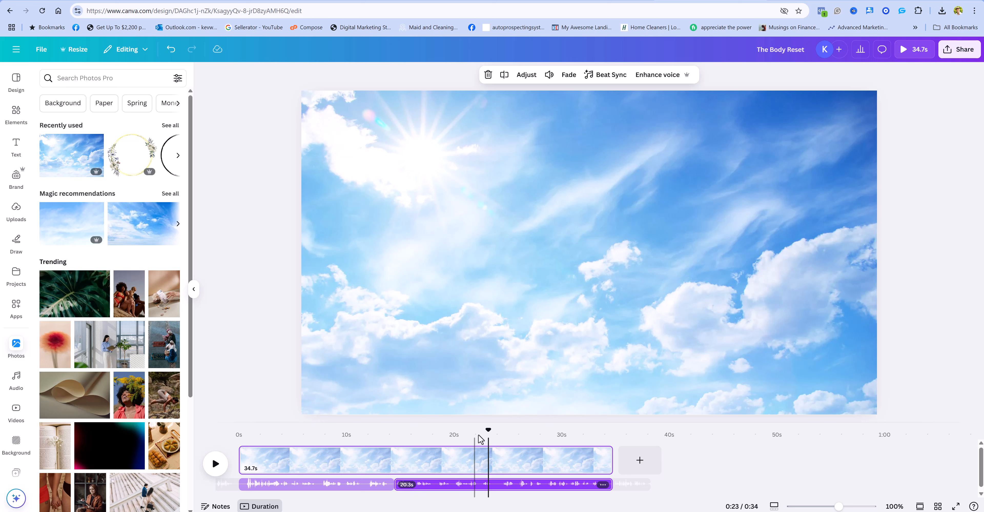
{"action": "left_click_drag", "start_coordinate": [488, 430], "coordinate": [409, 434]}
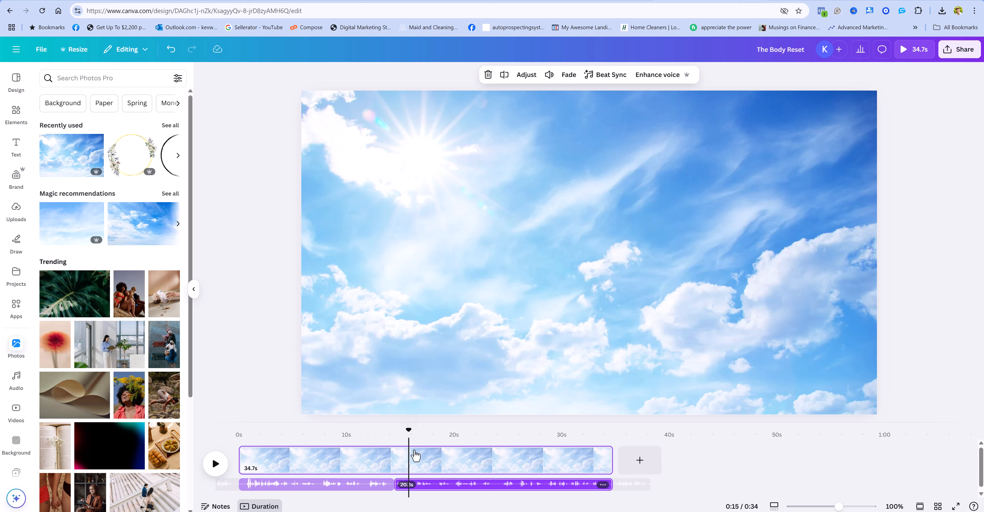
{"action": "right_click", "coordinate": [408, 485]}
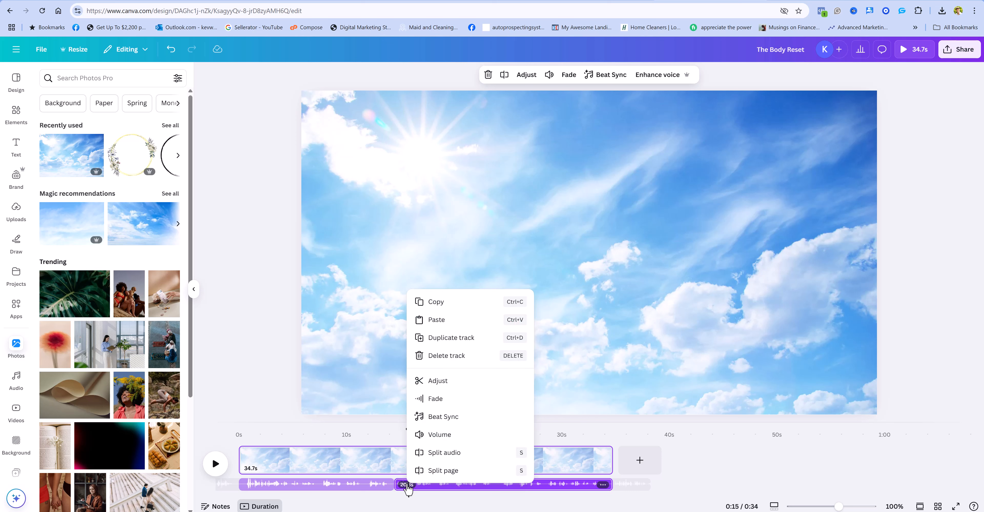
{"action": "left_click", "coordinate": [438, 455]}
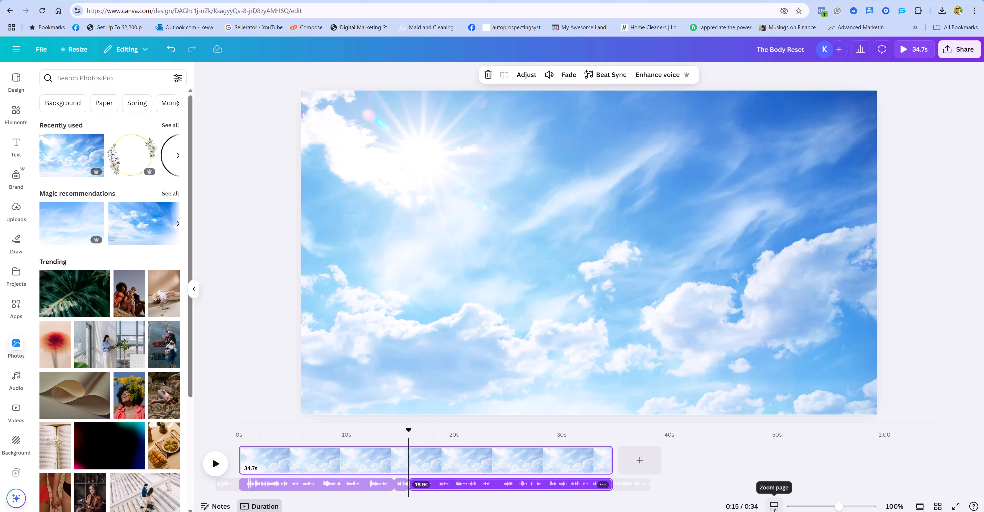
- Delete the short audio segment between the two cuts and move the last segment up against the first to close the gap
{"action": "left_click", "coordinate": [774, 505]}
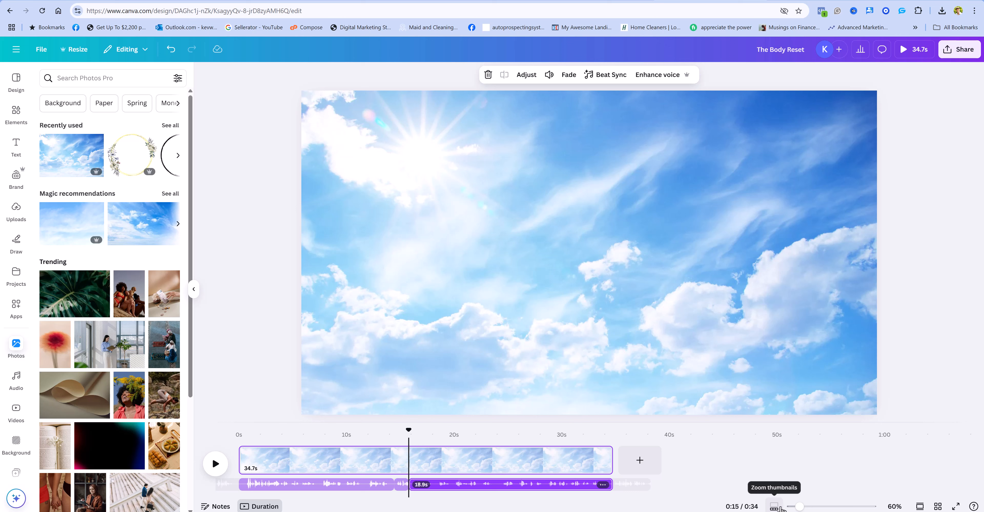
{"action": "left_click_drag", "start_coordinate": [800, 506], "coordinate": [810, 507]}
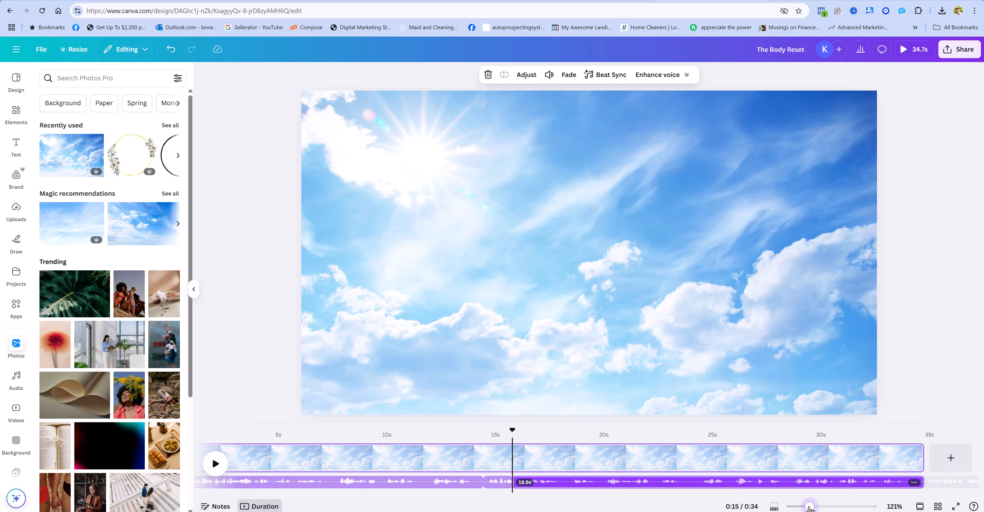
{"action": "left_click", "coordinate": [496, 486]}
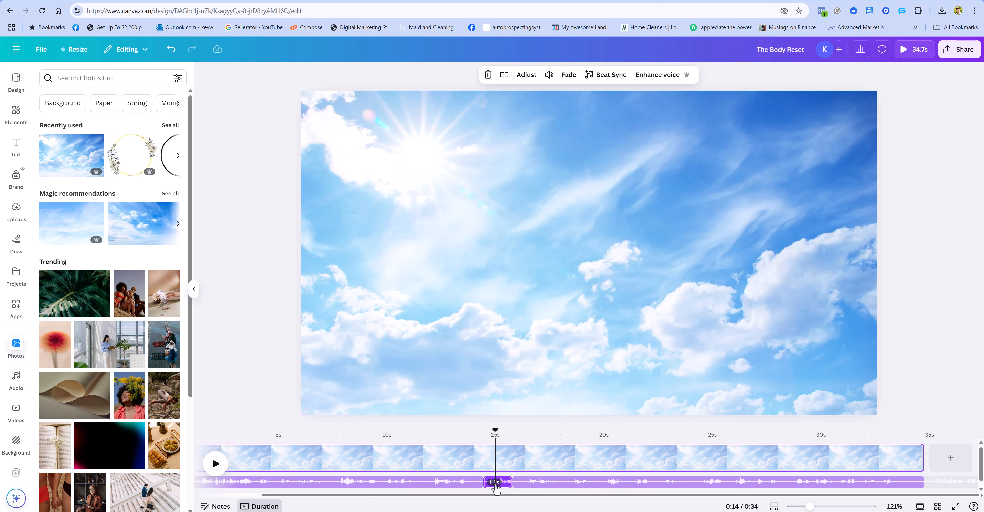
{"action": "right_click", "coordinate": [496, 487]}
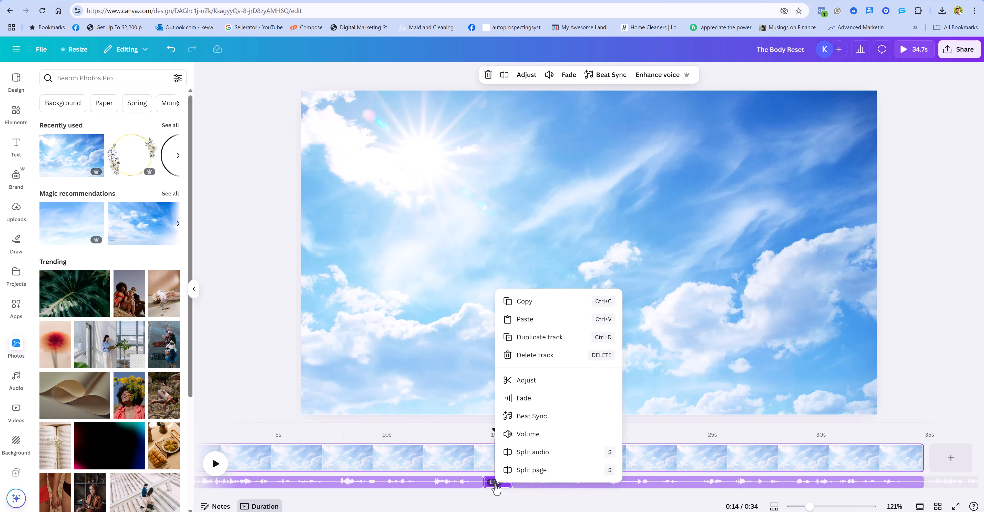
{"action": "left_click", "coordinate": [530, 356]}
{"action": "left_click", "coordinate": [557, 486]}
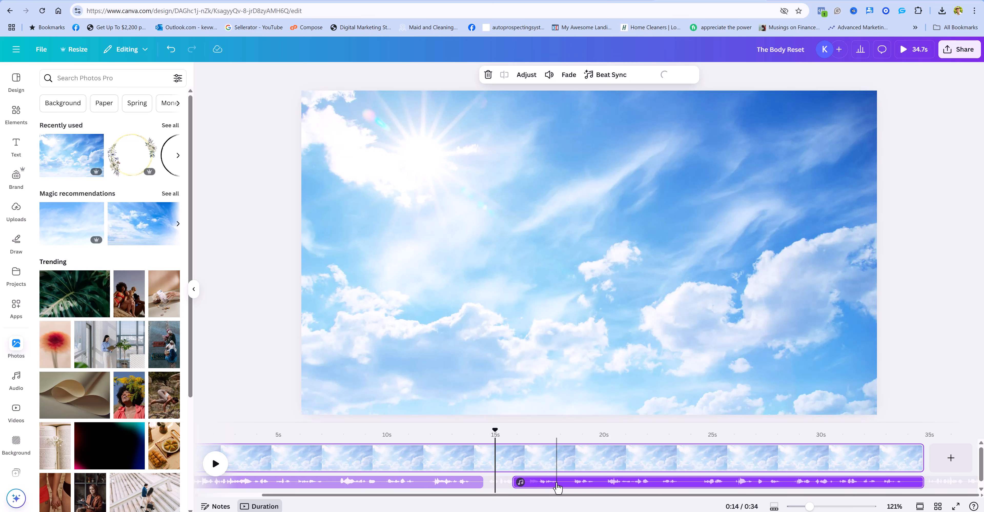
{"action": "left_click_drag", "start_coordinate": [557, 486], "coordinate": [523, 493]}
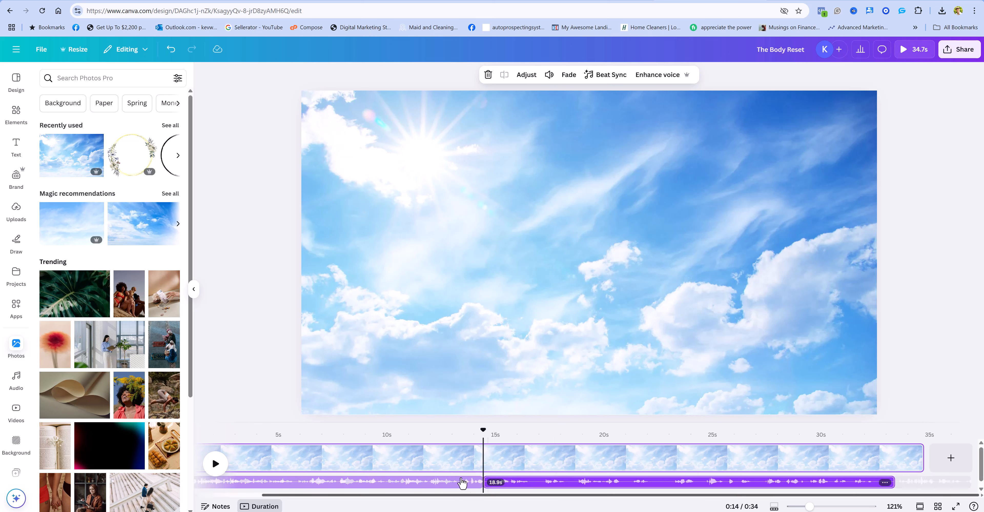
- Play across the audio join from about 0:12 and shorten the page to 33.4 s, matching the end of the audio
{"action": "left_click_drag", "start_coordinate": [483, 429], "coordinate": [445, 431]}
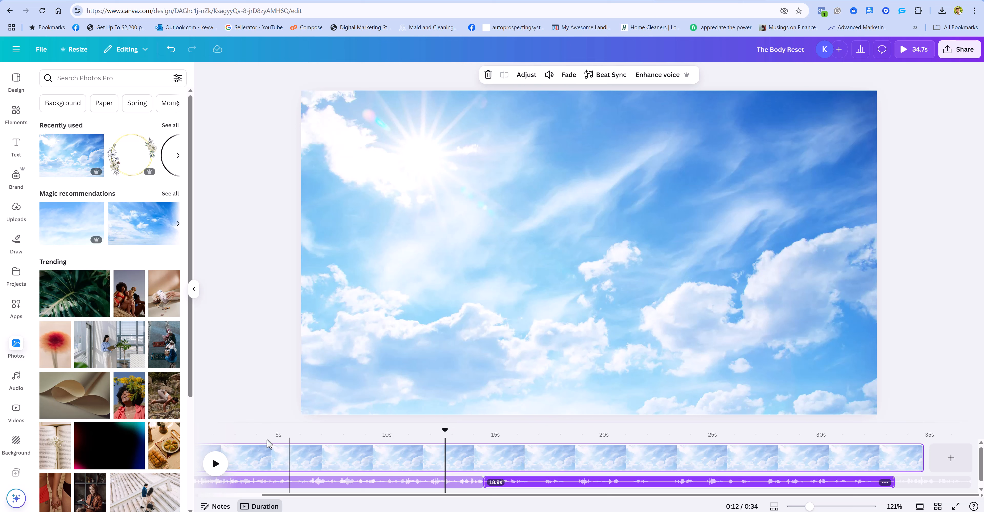
{"action": "left_click", "coordinate": [215, 464]}
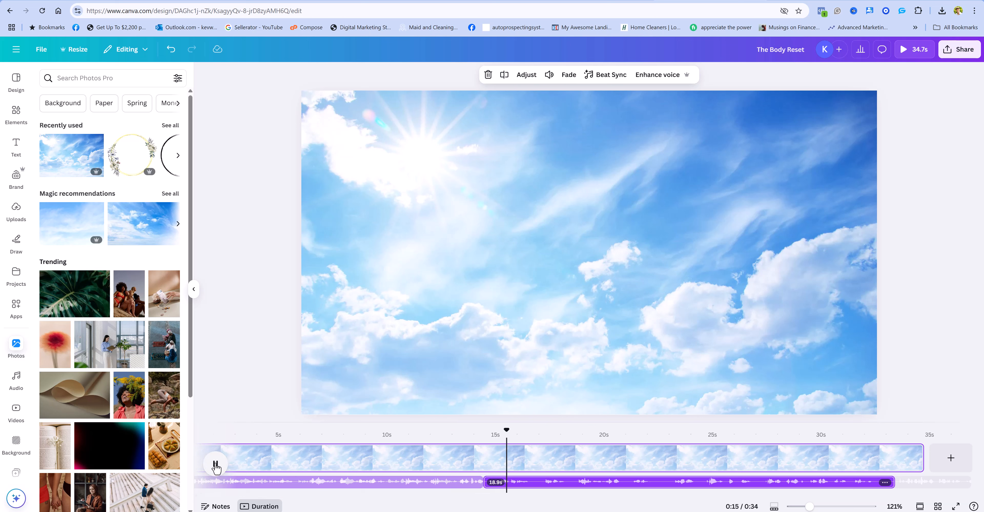
{"action": "left_click", "coordinate": [215, 463]}
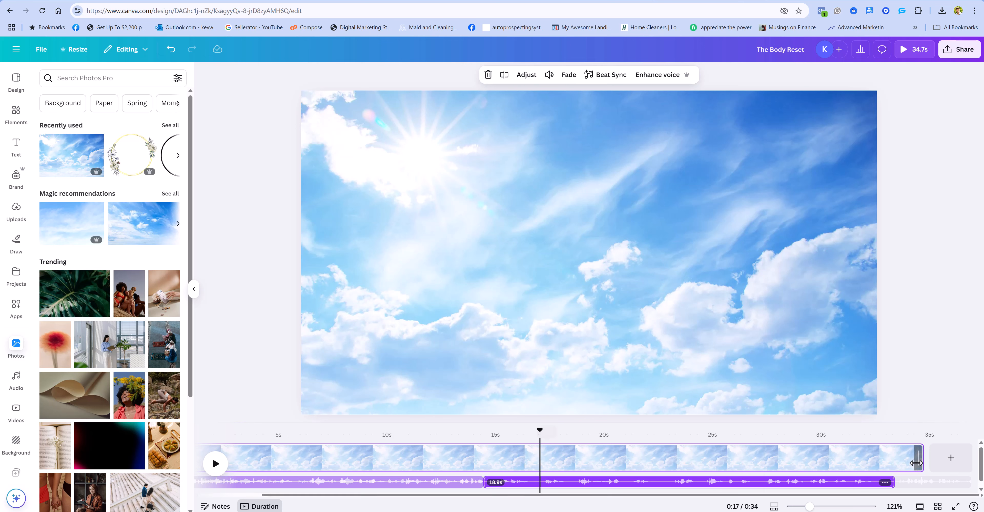
{"action": "left_click_drag", "start_coordinate": [921, 461], "coordinate": [900, 475]}
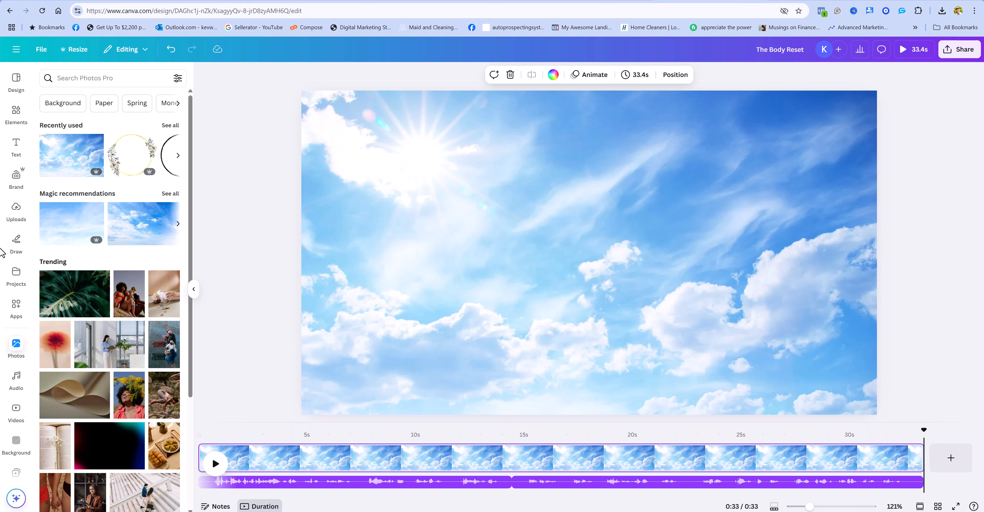
- Add a subheading and paste in "A Guided Journey to Align Your Body with its Natural Ability to Burn Fat and Thrive"
{"action": "left_click", "coordinate": [16, 145]}
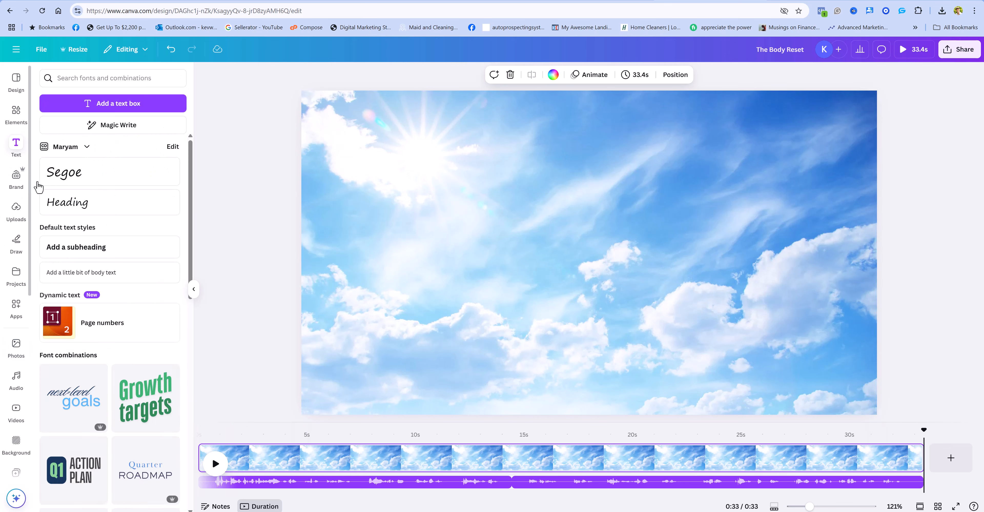
{"action": "left_click", "coordinate": [82, 248]}
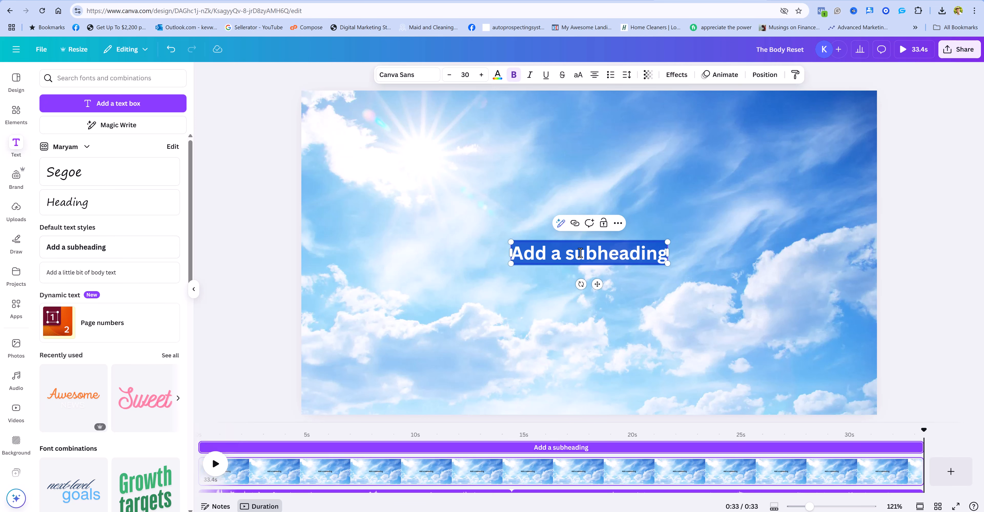
{"action": "right_click", "coordinate": [577, 252]}
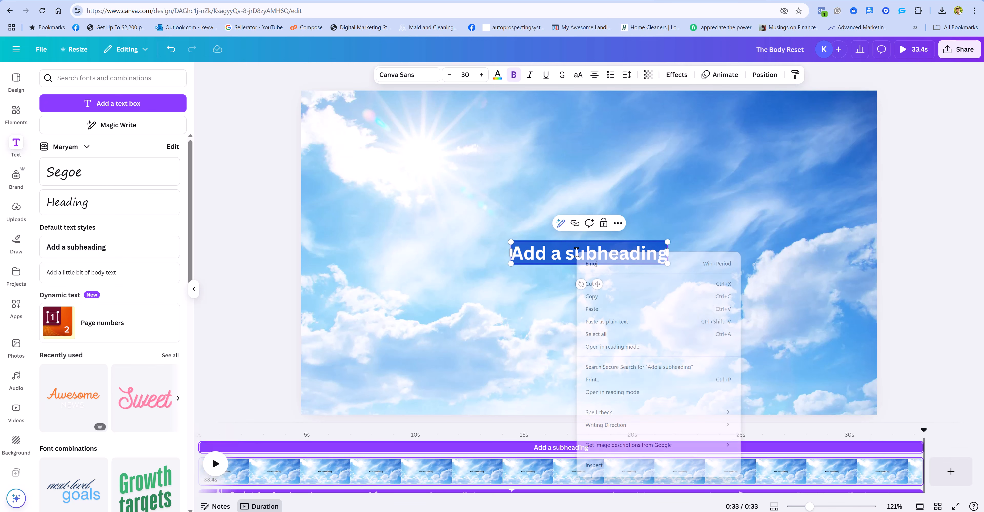
{"action": "left_click", "coordinate": [597, 309]}
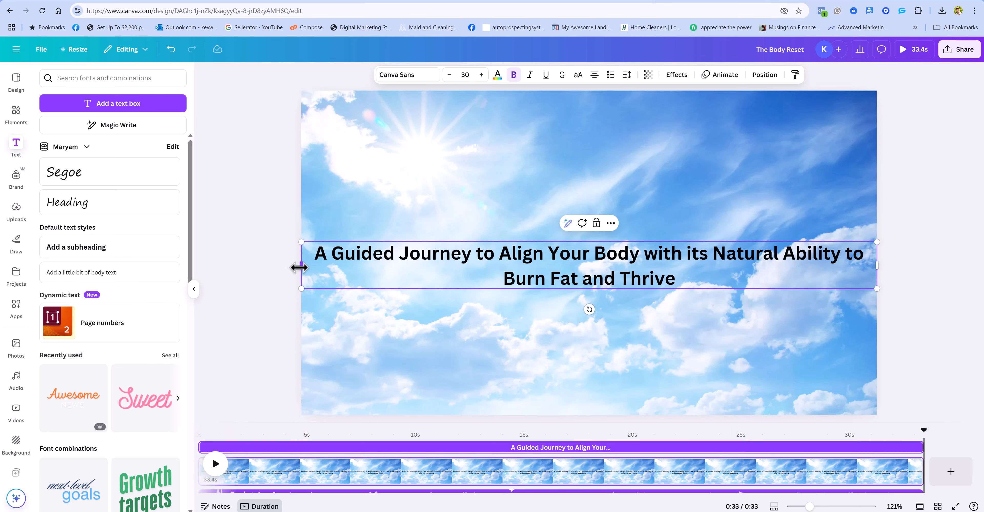
- Narrow the subheading's text box from both sides and move it to the horizontal centre of the page's upper half
{"action": "left_click_drag", "start_coordinate": [298, 267], "coordinate": [381, 266]}
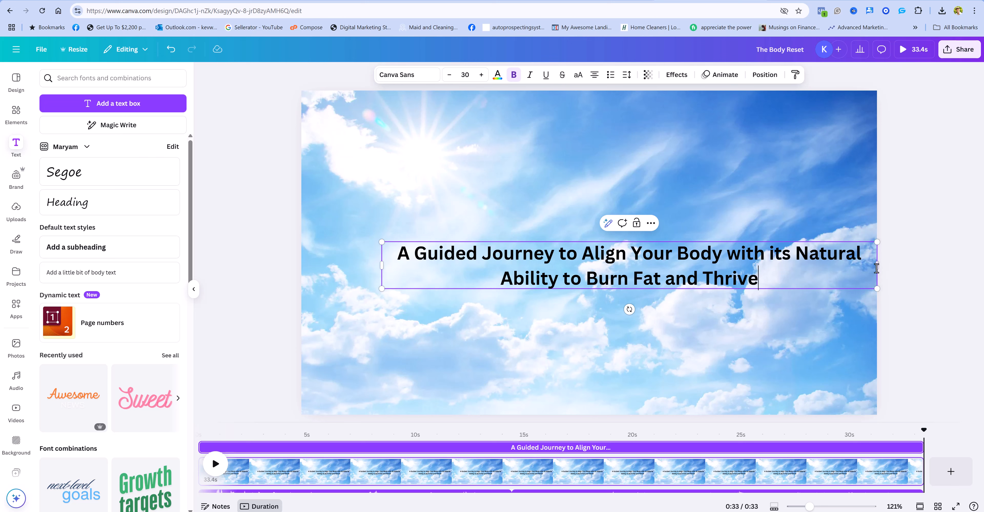
{"action": "left_click_drag", "start_coordinate": [876, 264], "coordinate": [830, 277]}
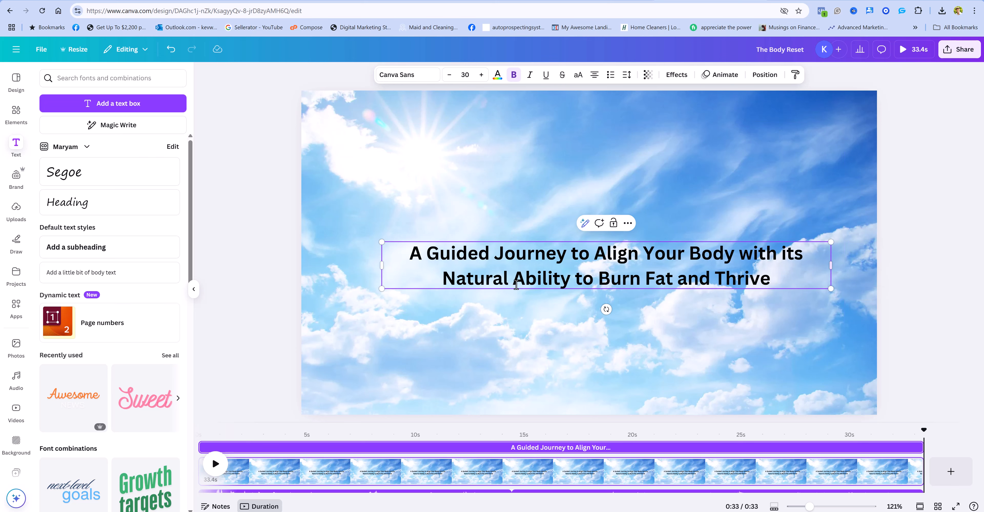
{"action": "left_click", "coordinate": [921, 285]}
{"action": "left_click_drag", "start_coordinate": [550, 275], "coordinate": [587, 205]}
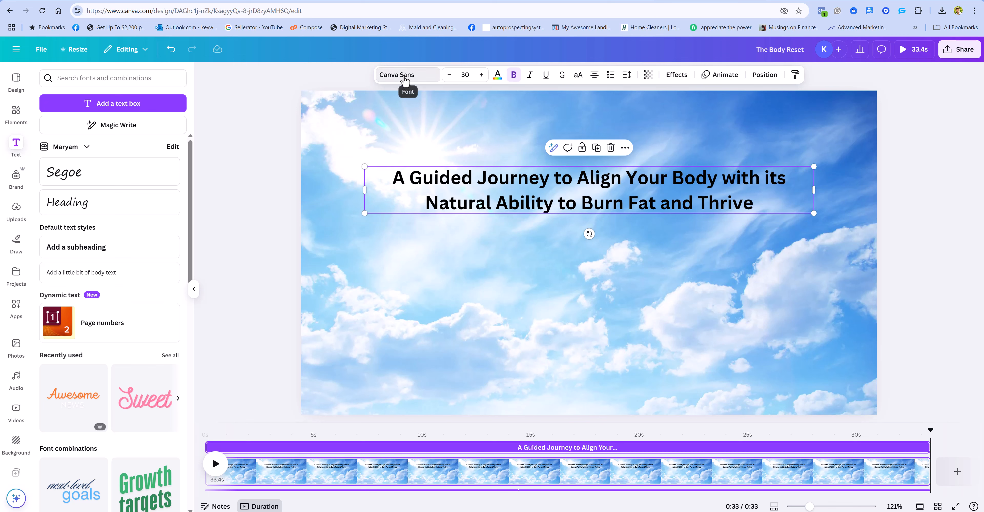
- Set the subheading's font to ITC Century Handtooled and its size to 56
{"action": "left_click", "coordinate": [403, 75]}
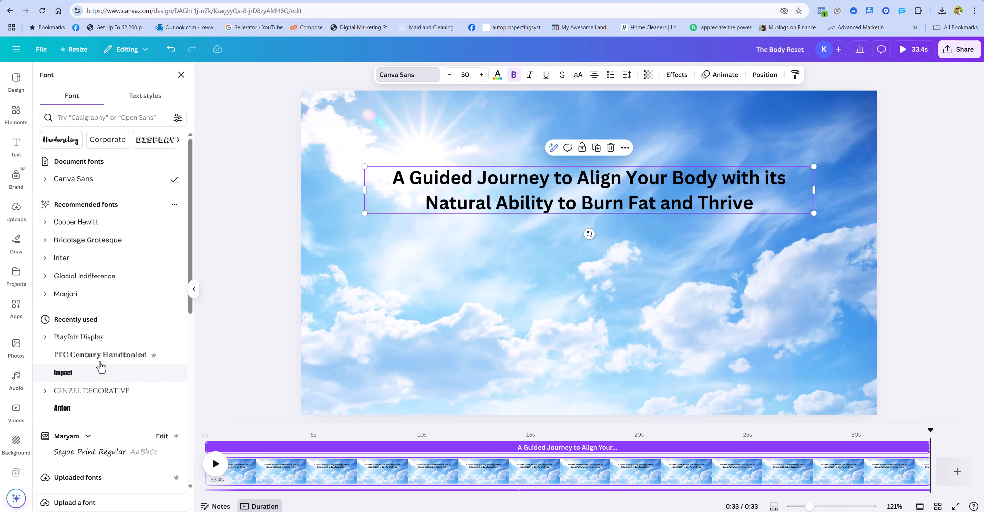
{"action": "left_click", "coordinate": [103, 357]}
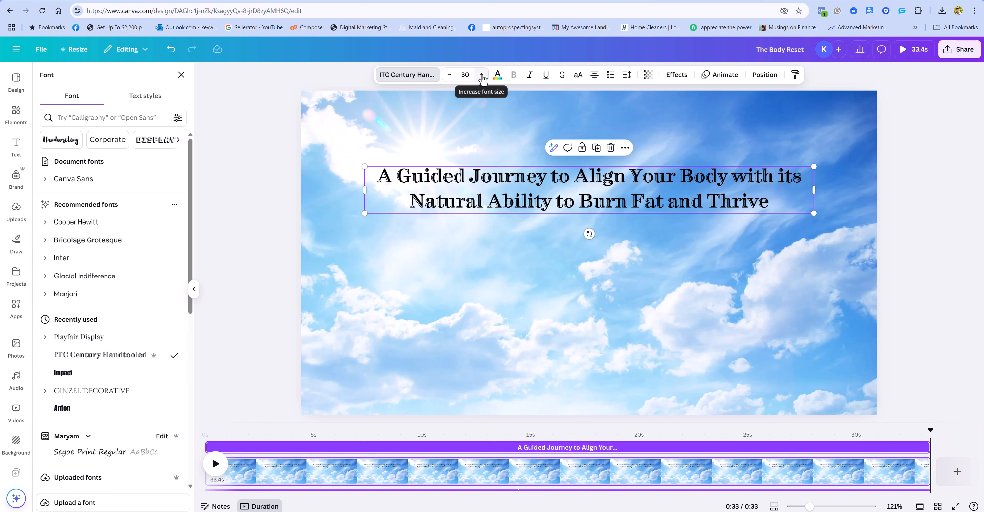
{"action": "left_click", "coordinate": [482, 74]}
{"action": "left_click", "coordinate": [482, 75]}
{"action": "left_click", "coordinate": [482, 75]}
{"action": "left_click", "coordinate": [482, 75]}
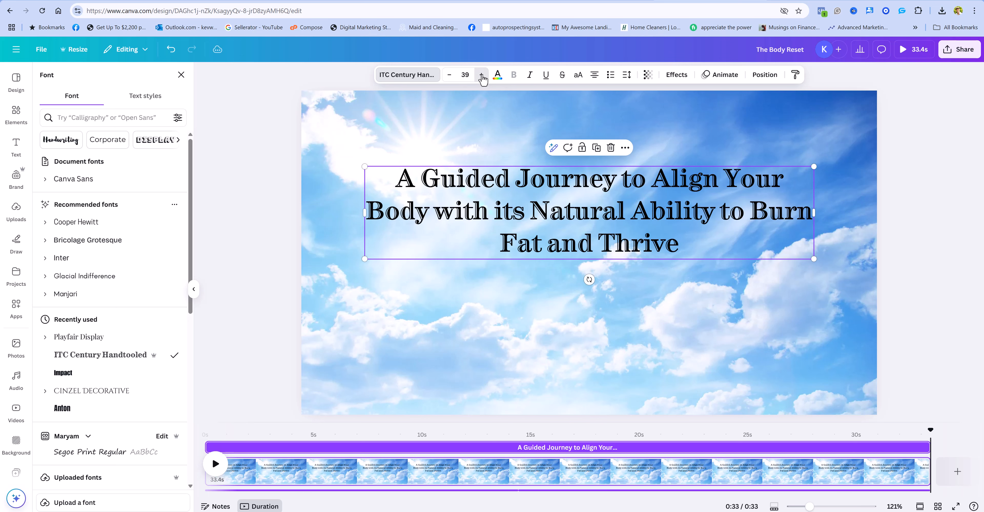
{"action": "left_click", "coordinate": [482, 75]}
{"action": "left_click", "coordinate": [482, 75]}
{"action": "left_click", "coordinate": [482, 75]}
{"action": "left_click", "coordinate": [482, 75]}
{"action": "left_click", "coordinate": [482, 74]}
{"action": "left_click", "coordinate": [482, 75]}
{"action": "left_click", "coordinate": [482, 75]}
{"action": "left_click", "coordinate": [482, 75]}
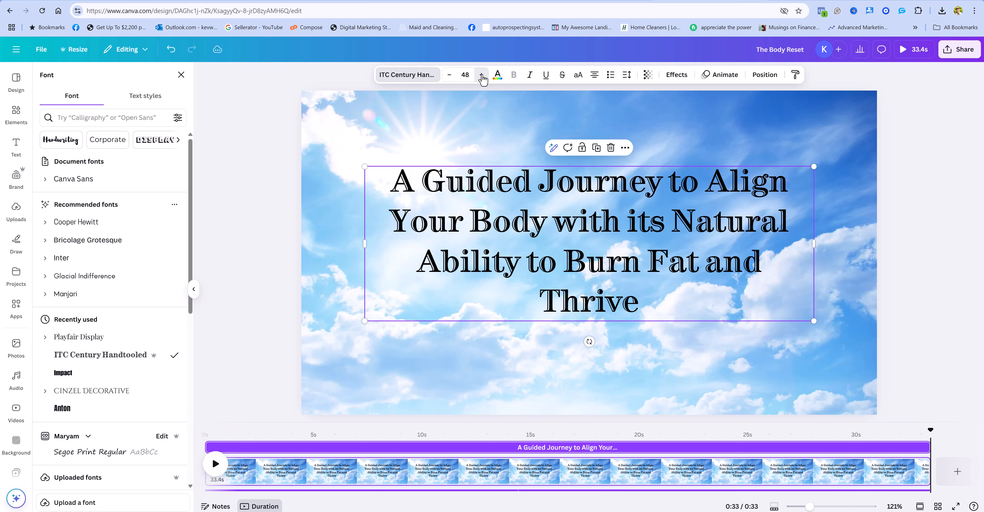
{"action": "left_click", "coordinate": [482, 75]}
{"action": "left_click", "coordinate": [482, 74]}
{"action": "left_click", "coordinate": [482, 75]}
{"action": "left_click", "coordinate": [482, 75]}
{"action": "left_click", "coordinate": [482, 75]}
{"action": "left_click", "coordinate": [482, 75]}
{"action": "left_click", "coordinate": [482, 75]}
{"action": "left_click", "coordinate": [482, 75]}
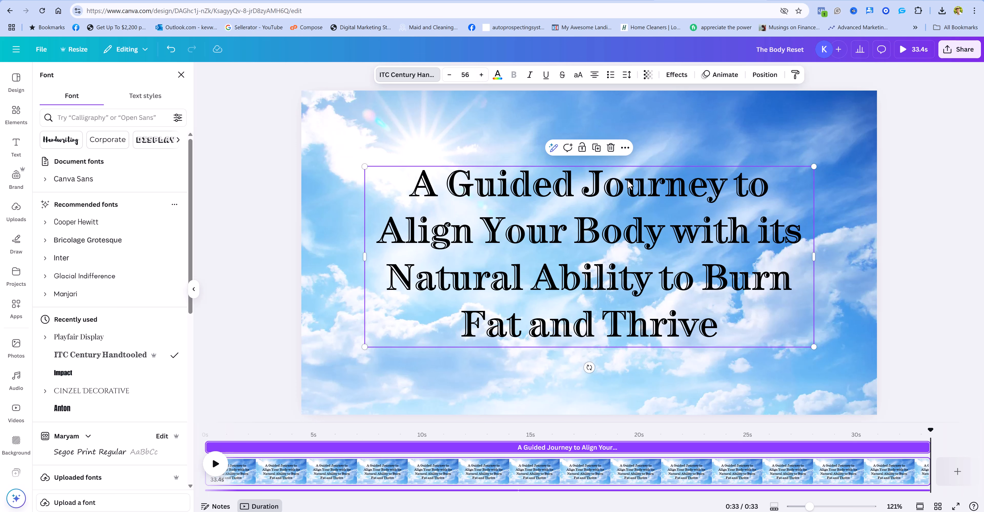
- Change the title text's colour to dark red #A31515 and deselect the text
{"action": "left_click", "coordinate": [497, 75]}
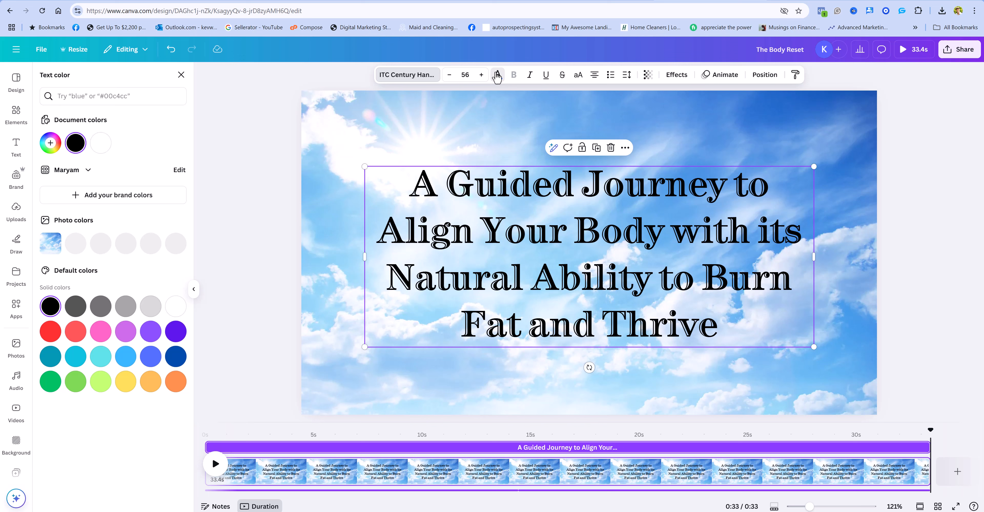
{"action": "left_click", "coordinate": [50, 330]}
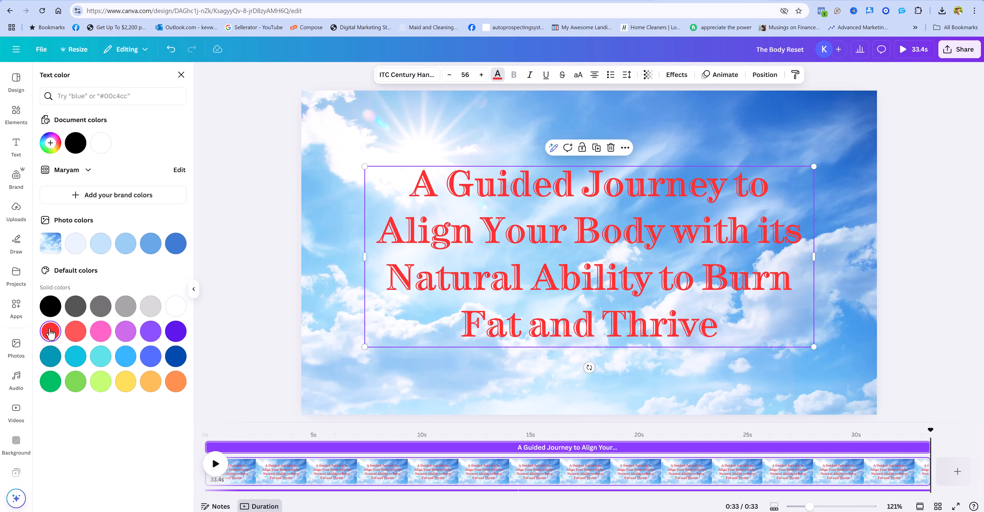
{"action": "left_click", "coordinate": [45, 146]}
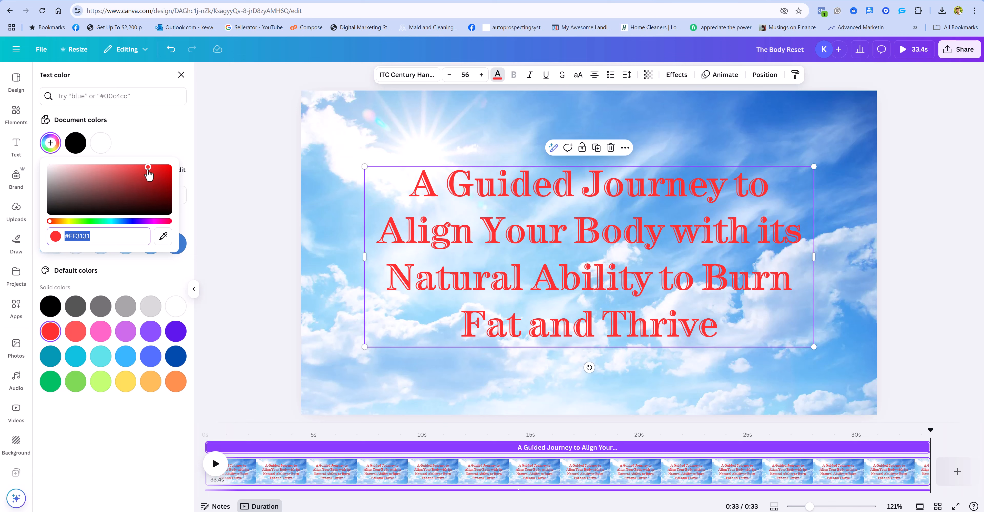
{"action": "left_click_drag", "start_coordinate": [149, 174], "coordinate": [160, 183]}
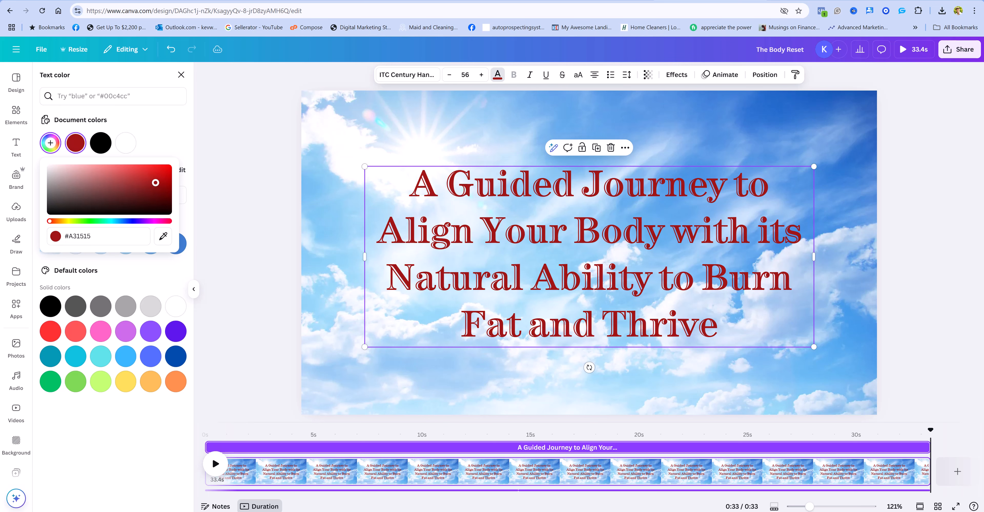
{"action": "left_click", "coordinate": [248, 200]}
{"action": "left_click", "coordinate": [248, 200]}
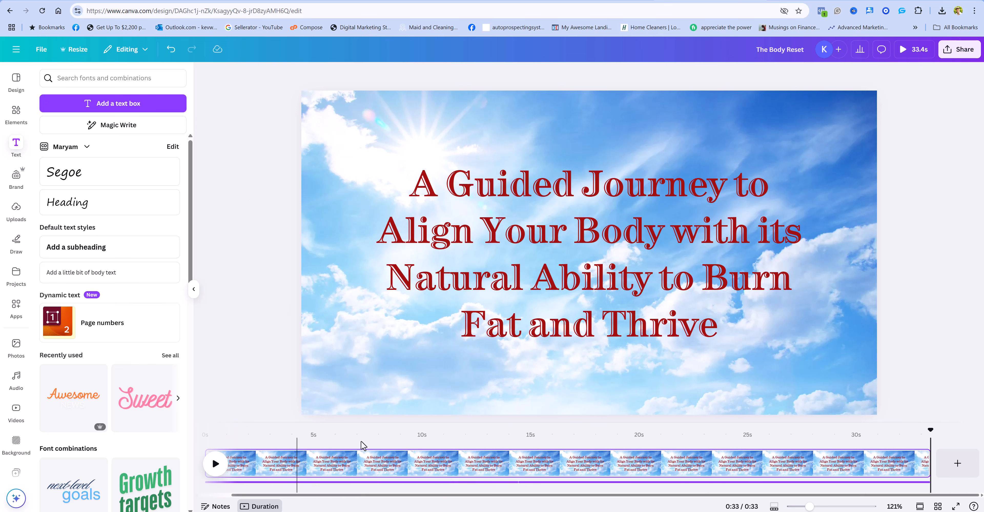
- Return the playhead to 0s and search the audio library for "calm"
{"action": "left_click_drag", "start_coordinate": [931, 430], "coordinate": [231, 435]}
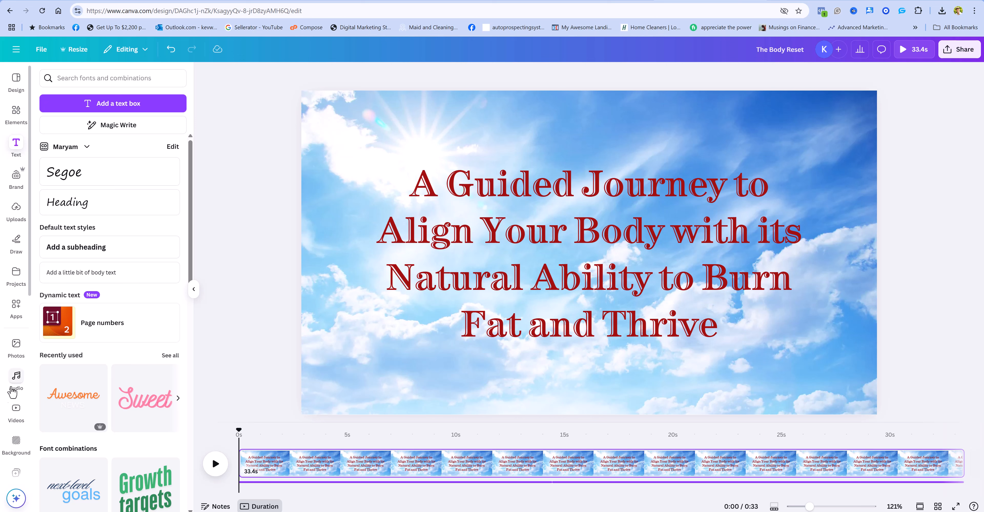
{"action": "left_click", "coordinate": [16, 375]}
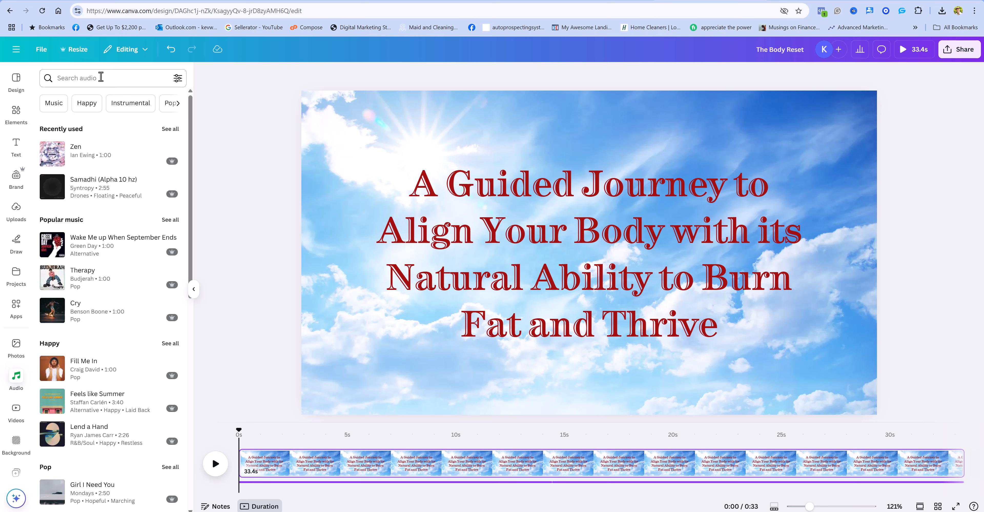
{"action": "left_click", "coordinate": [54, 104]}
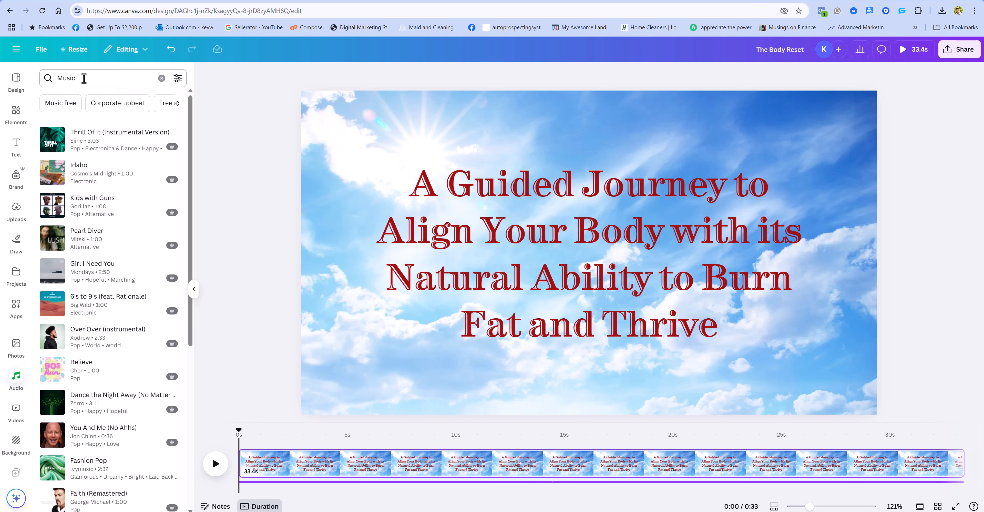
{"action": "left_click", "coordinate": [84, 78]}
{"action": "left_click_drag", "start_coordinate": [81, 77], "coordinate": [58, 72]}
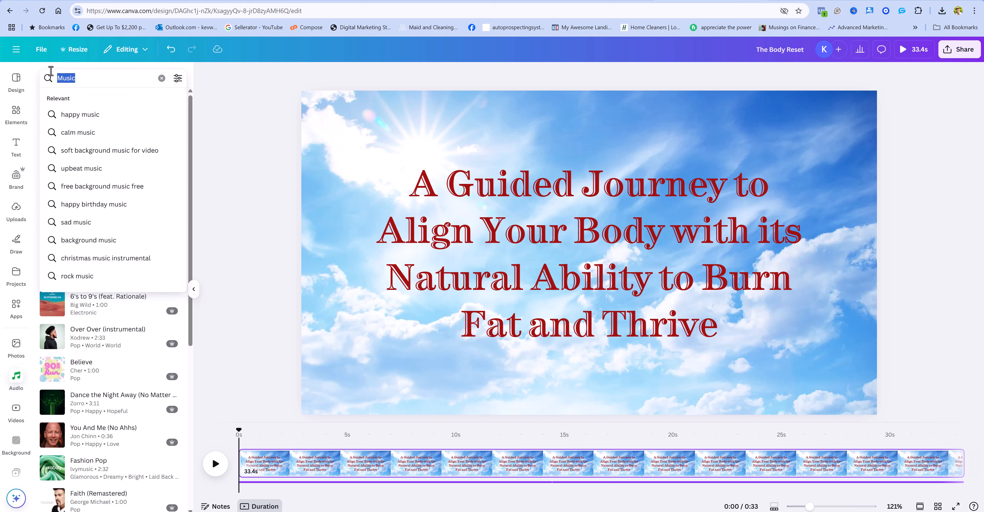
{"action": "type", "text": "calm"}
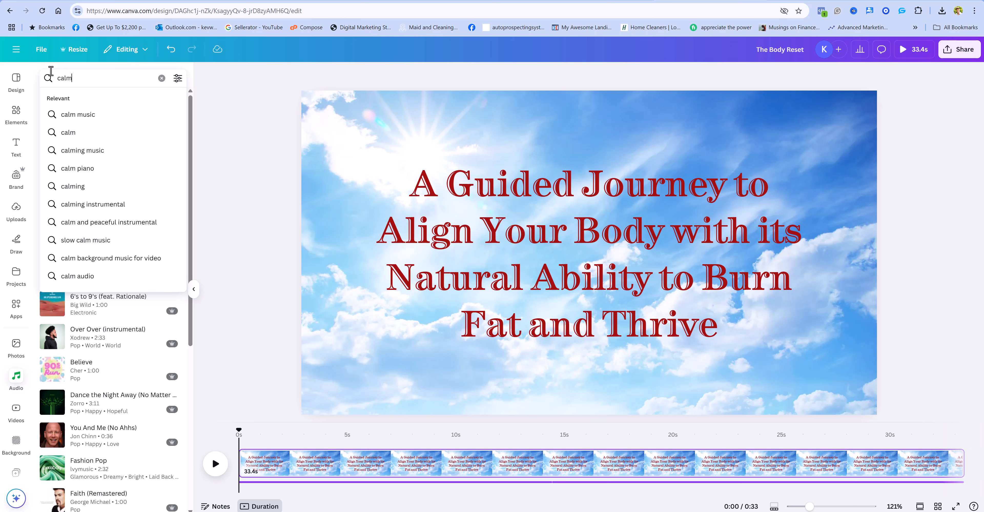
{"action": "key", "text": "Return"}
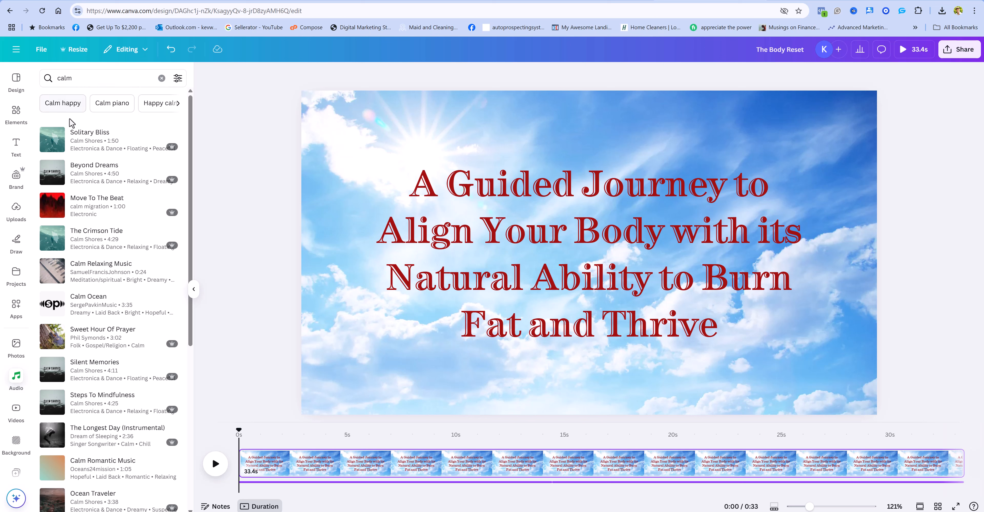
- Preview the track Solitary Bliss by Calm Shores, check its licence details and add it to the timeline
{"action": "left_click", "coordinate": [51, 142]}
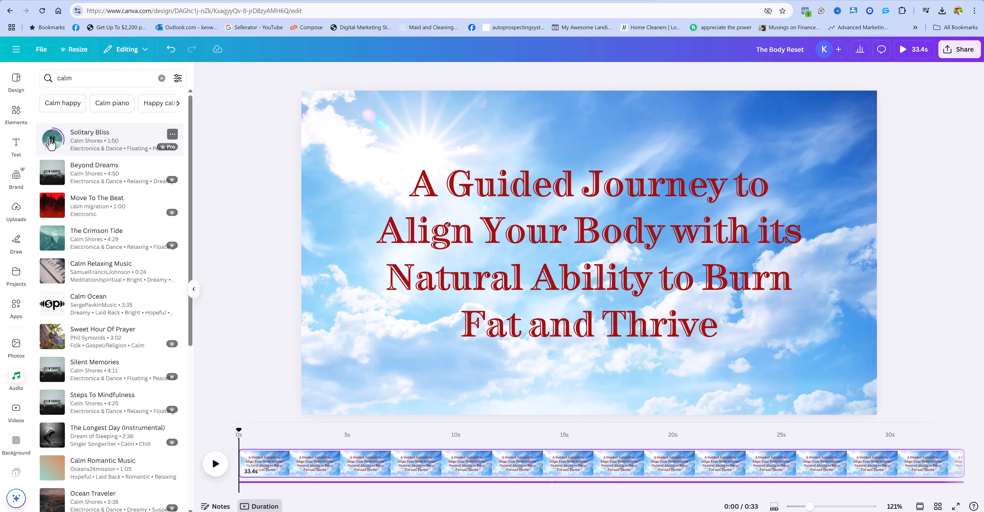
{"action": "left_click", "coordinate": [51, 142]}
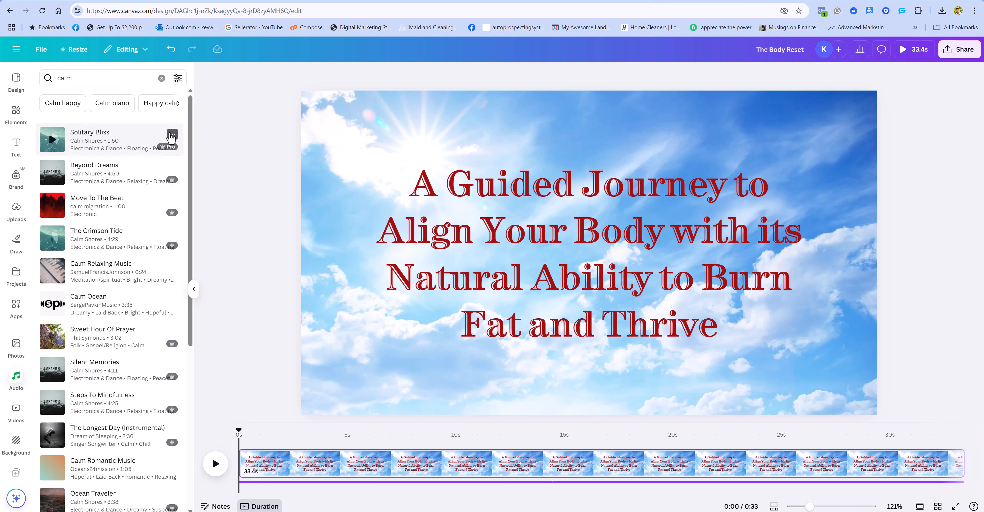
{"action": "left_click", "coordinate": [172, 135]}
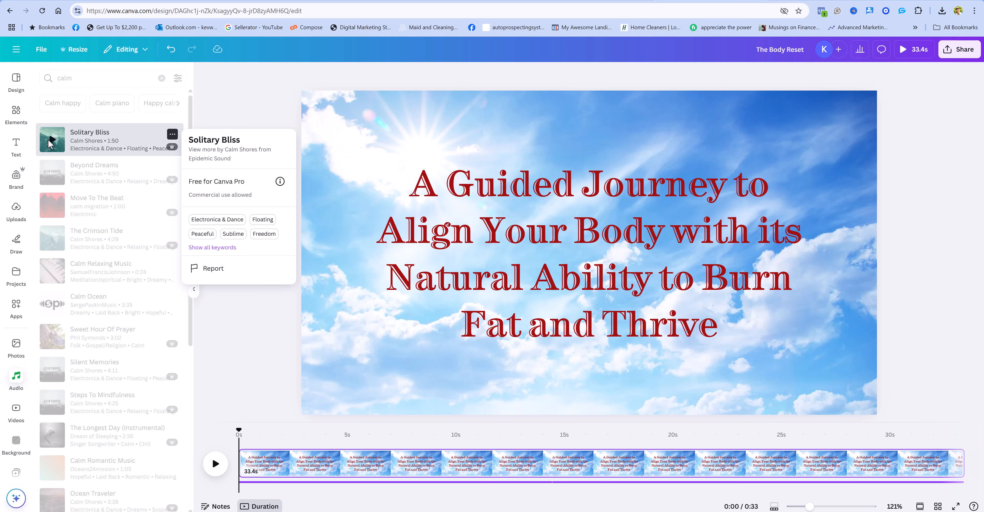
{"action": "left_click", "coordinate": [173, 135]}
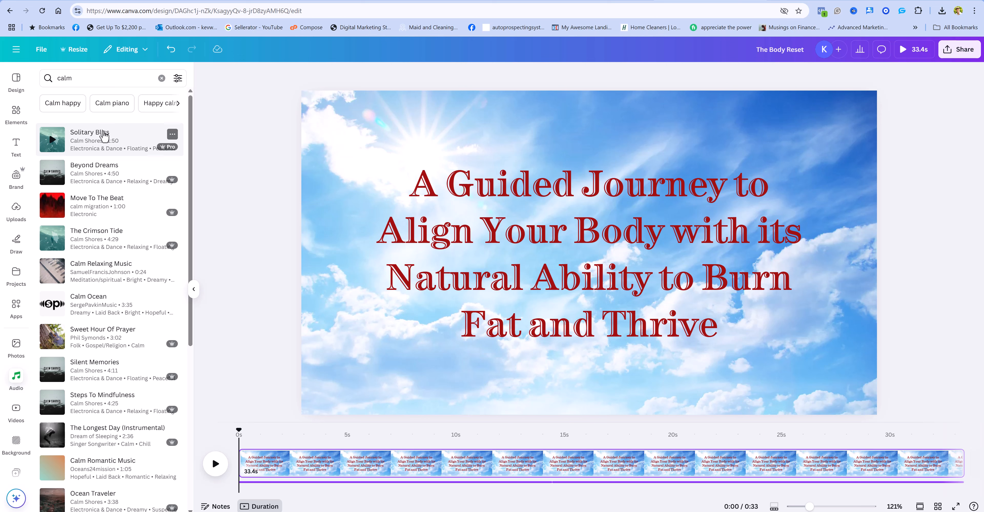
{"action": "left_click", "coordinate": [95, 141]}
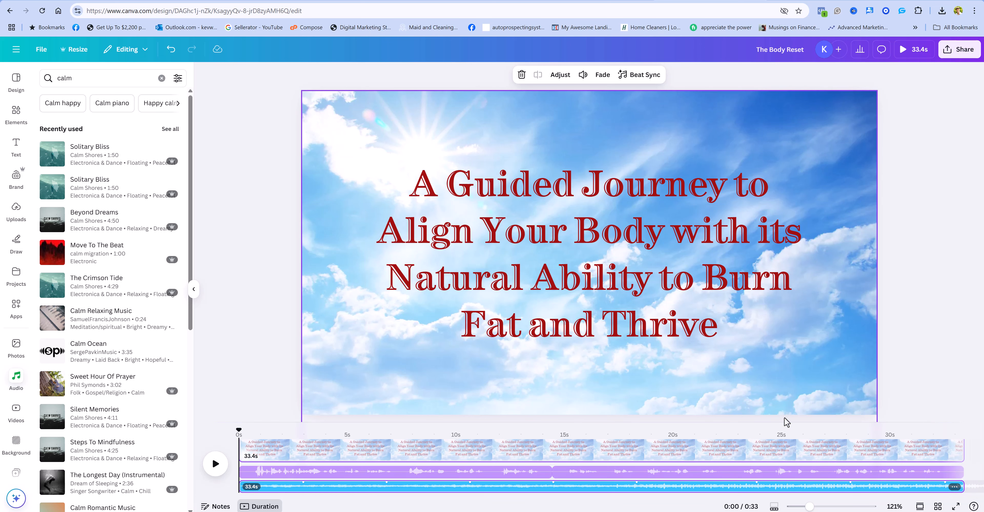
- Lower the Solitary Bliss track's volume to 20, playing the mix before and after to judge the balance
{"action": "left_click", "coordinate": [214, 465]}
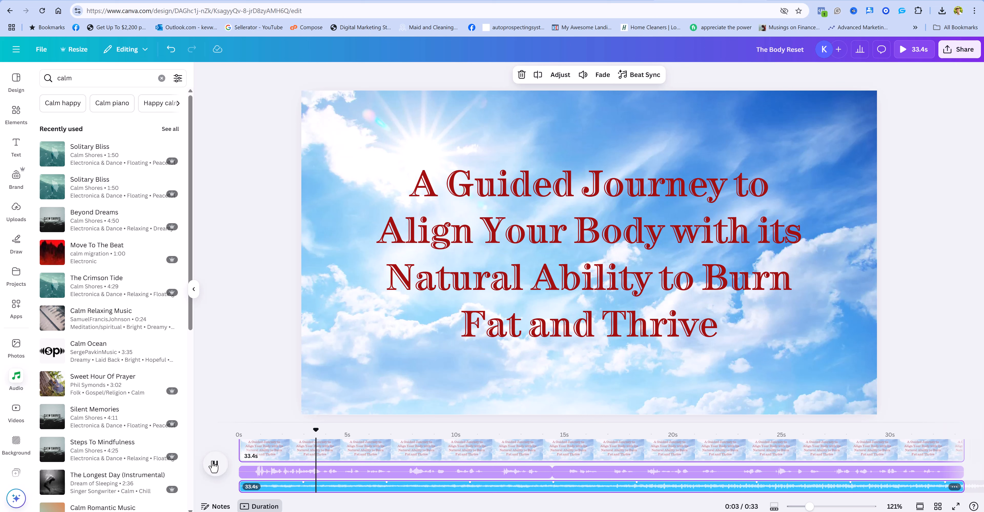
{"action": "left_click", "coordinate": [214, 465]}
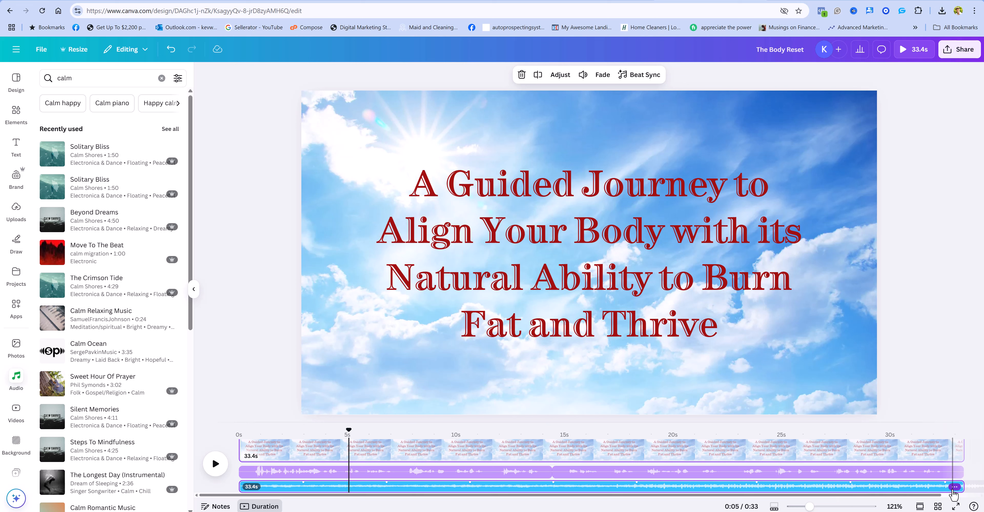
{"action": "left_click", "coordinate": [954, 488]}
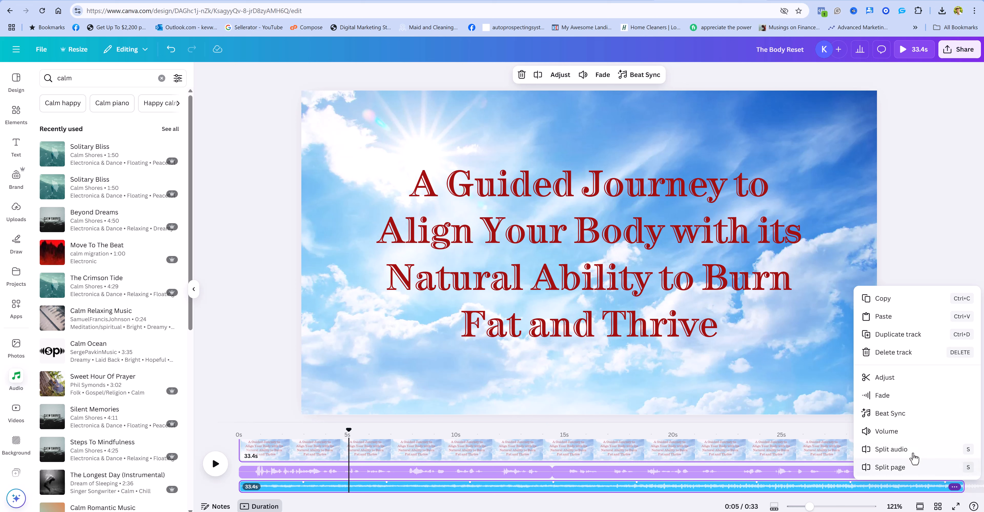
{"action": "left_click", "coordinate": [895, 430]}
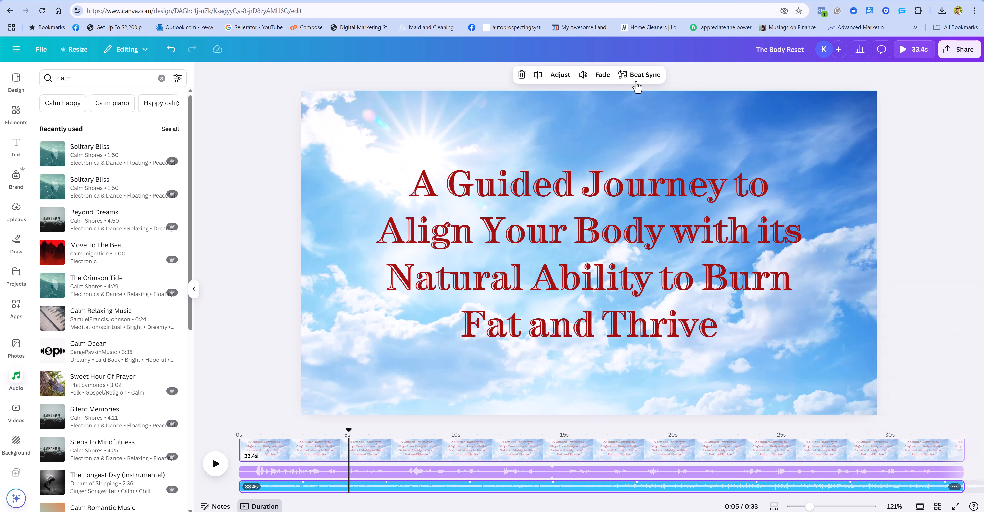
{"action": "left_click", "coordinate": [582, 81]}
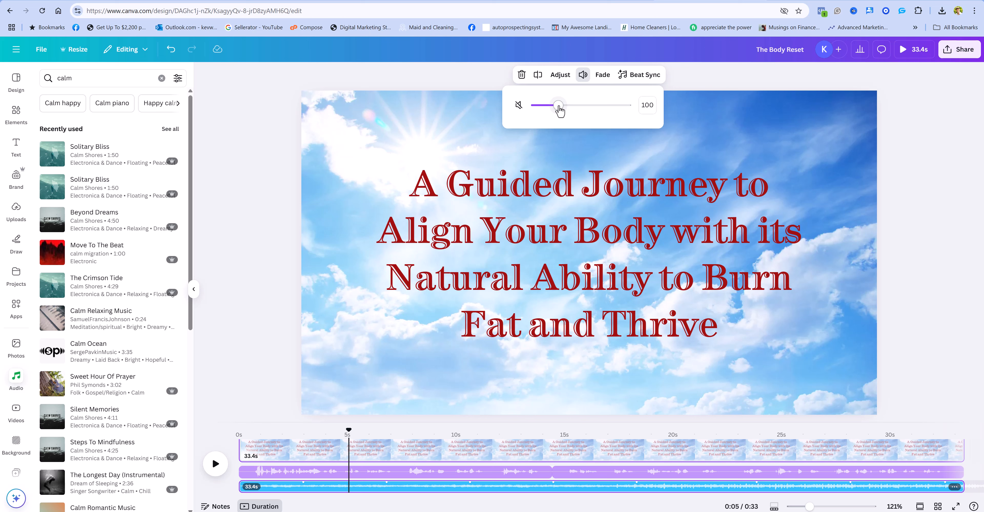
{"action": "left_click_drag", "start_coordinate": [559, 110], "coordinate": [540, 111]}
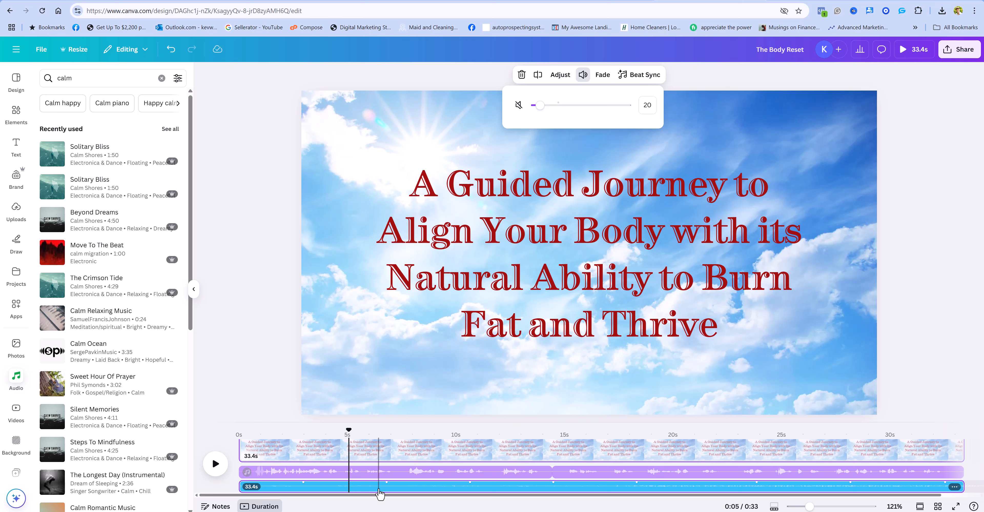
{"action": "left_click_drag", "start_coordinate": [348, 430], "coordinate": [349, 431]}
{"action": "left_click", "coordinate": [216, 463]}
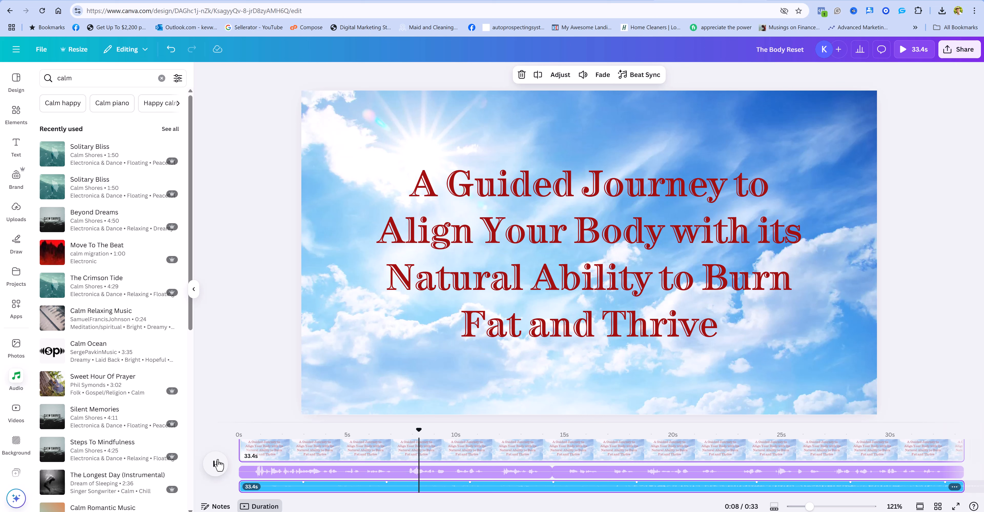
{"action": "left_click", "coordinate": [216, 463]}
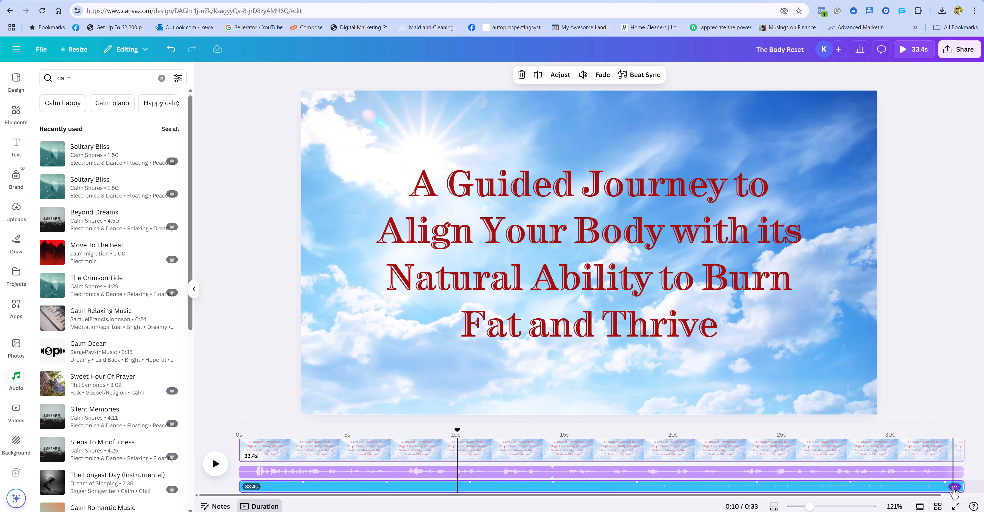
- Give the Solitary Bliss track a fade-in of 1.4s and a fade-out of 1.3s
{"action": "left_click", "coordinate": [954, 488]}
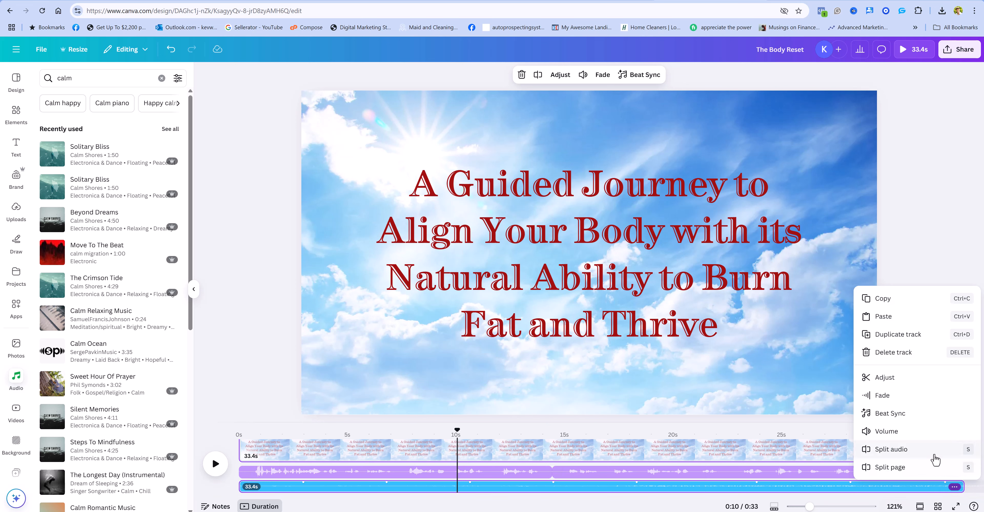
{"action": "left_click", "coordinate": [877, 396]}
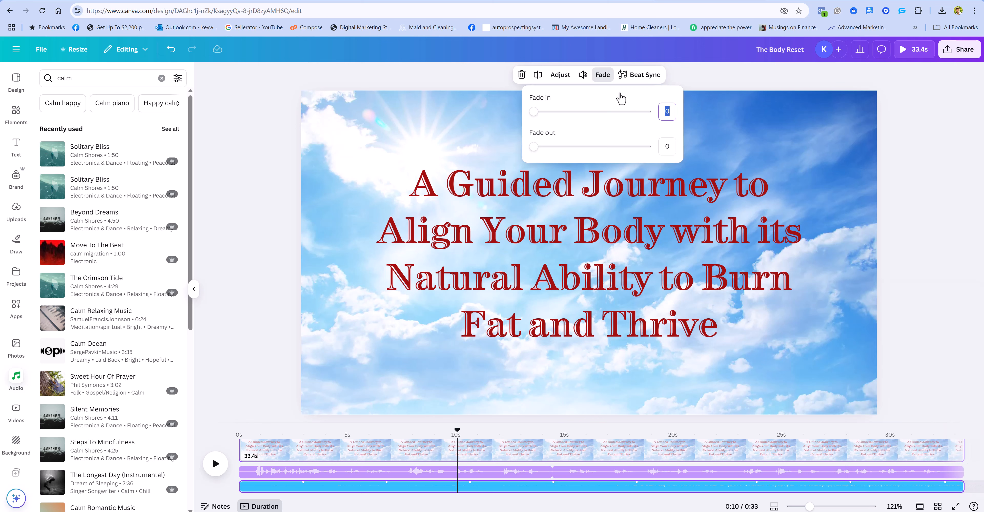
{"action": "mouse_move", "coordinate": [535, 114]}
{"action": "left_mouse_down"}
{"action": "mouse_move", "coordinate": [574, 118]}
{"action": "mouse_move", "coordinate": [566, 116]}
{"action": "left_mouse_up"}
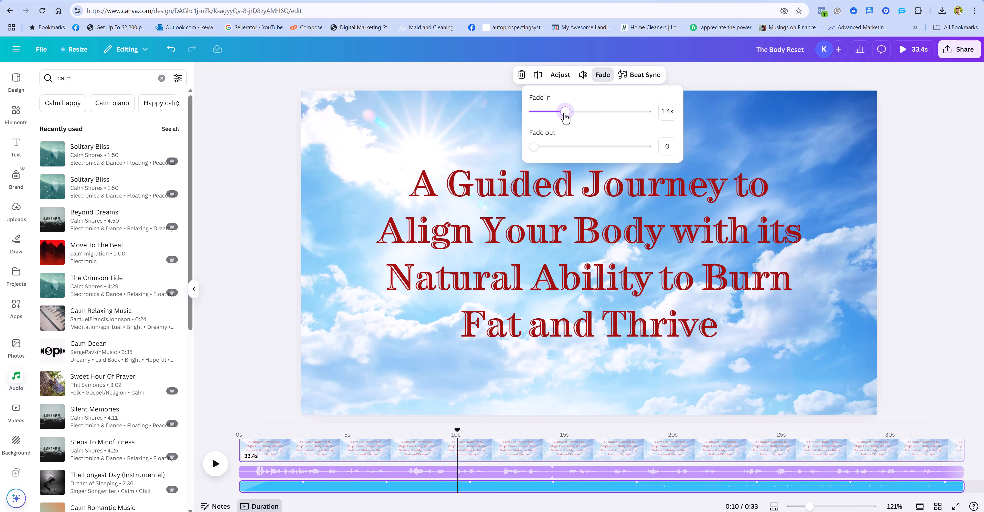
{"action": "mouse_move", "coordinate": [535, 152]}
{"action": "left_mouse_down"}
{"action": "mouse_move", "coordinate": [583, 150]}
{"action": "mouse_move", "coordinate": [534, 149]}
{"action": "left_mouse_up"}
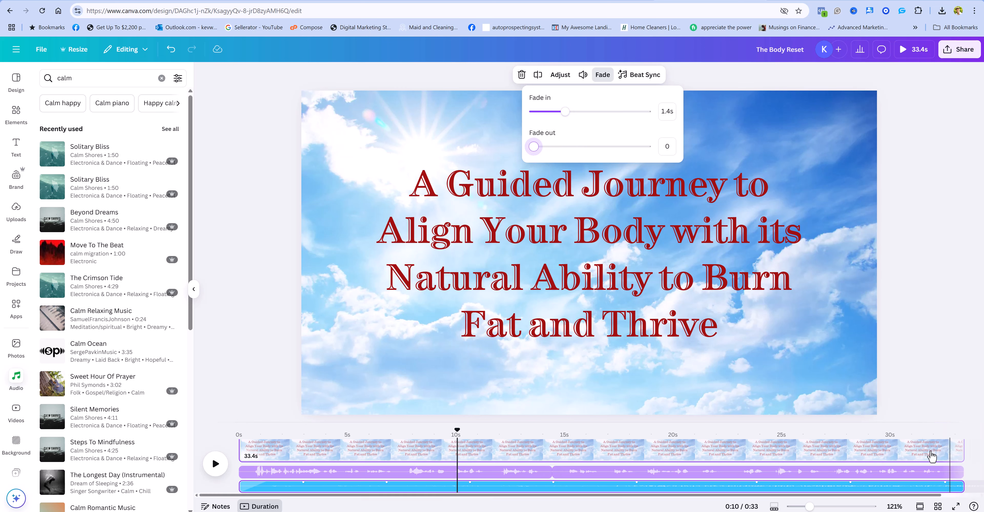
{"action": "left_click_drag", "start_coordinate": [532, 150], "coordinate": [562, 151]}
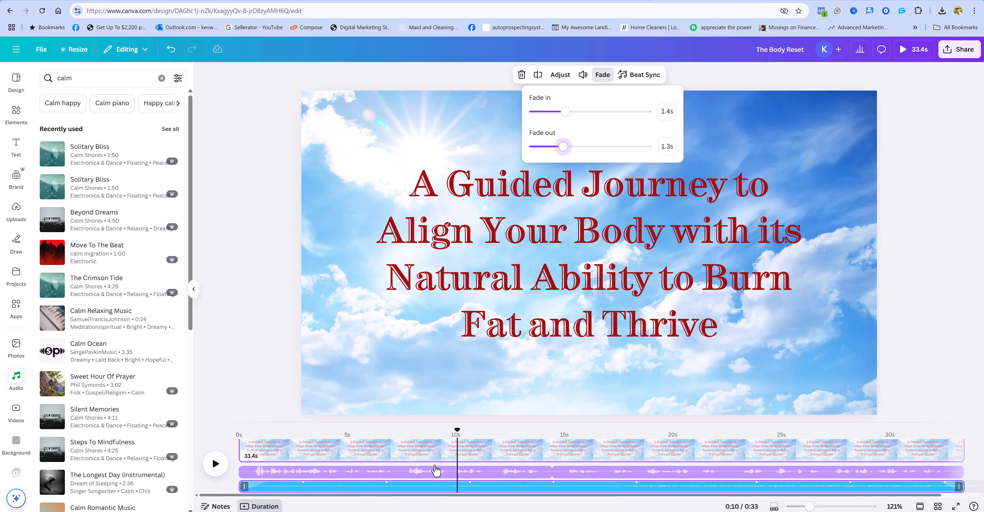
{"action": "left_click", "coordinate": [950, 264]}
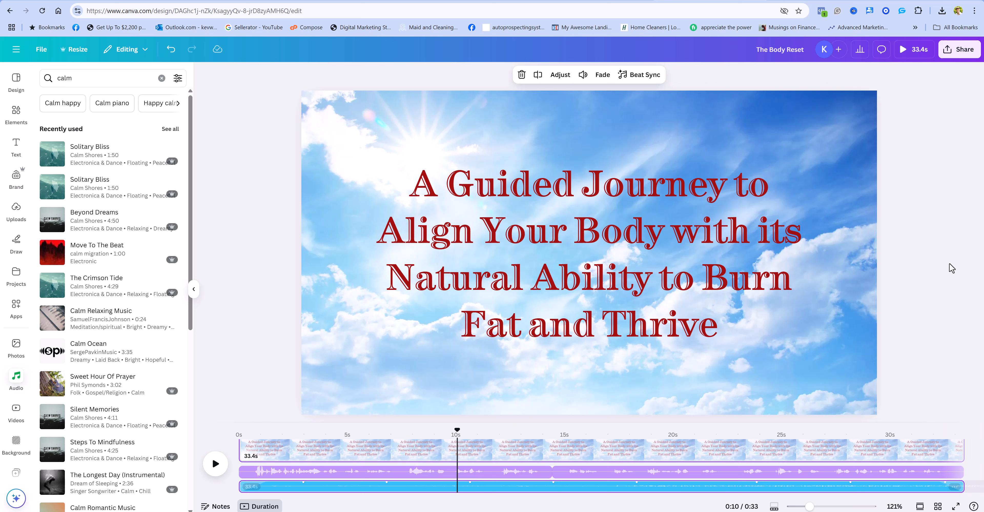
- Download the design as an MP4 video at 720p quality
{"action": "left_click", "coordinate": [950, 51]}
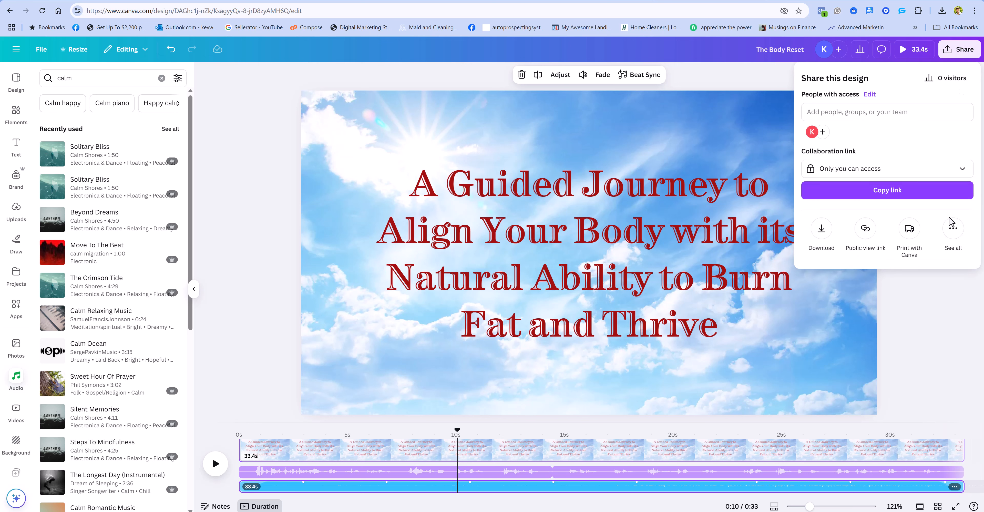
{"action": "left_click", "coordinate": [821, 228]}
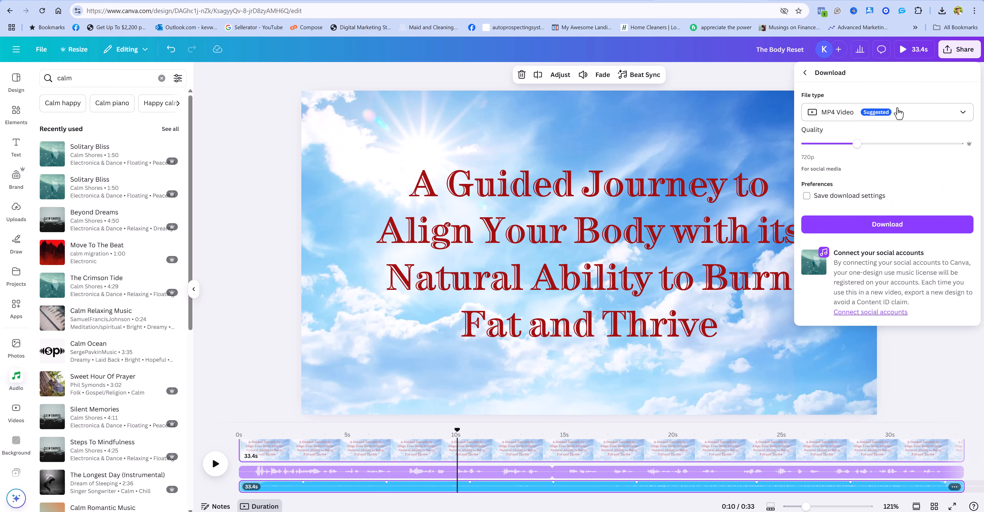
{"action": "left_click", "coordinate": [892, 228]}
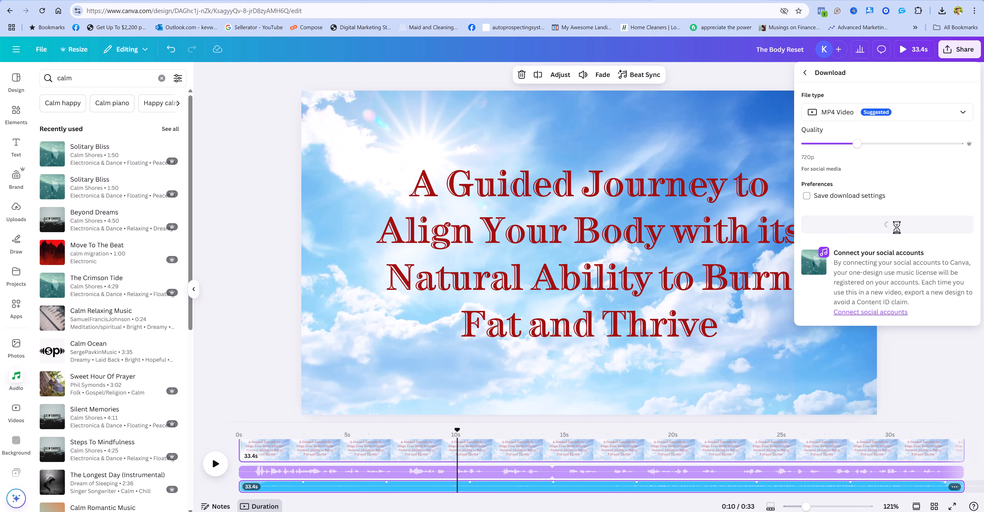